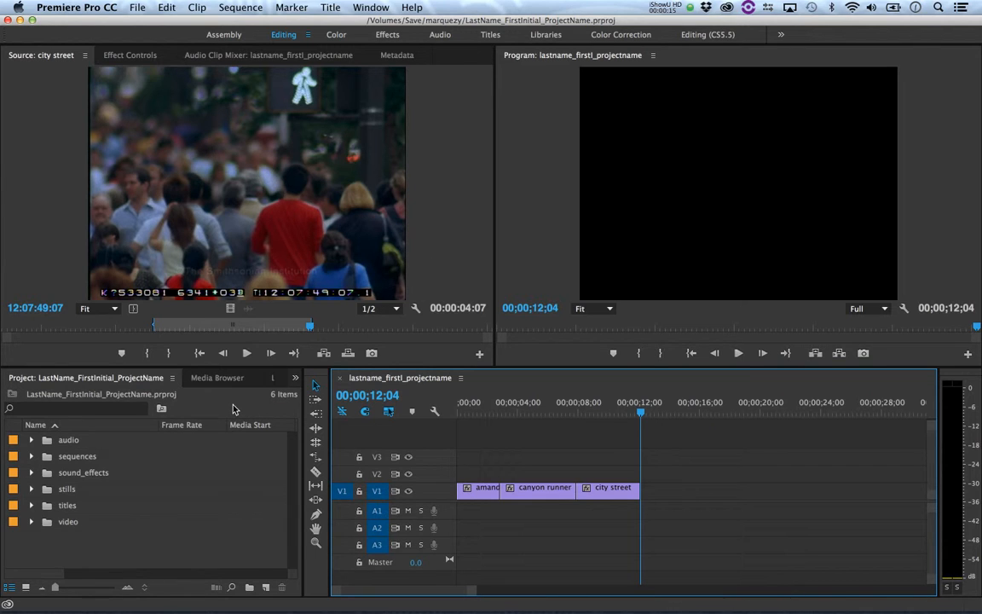
Switch the active focus among the Project, Source Monitor, Timeline and Program Monitor panels, ending on the Project panel
{"action": "key", "text": "shift+1"}
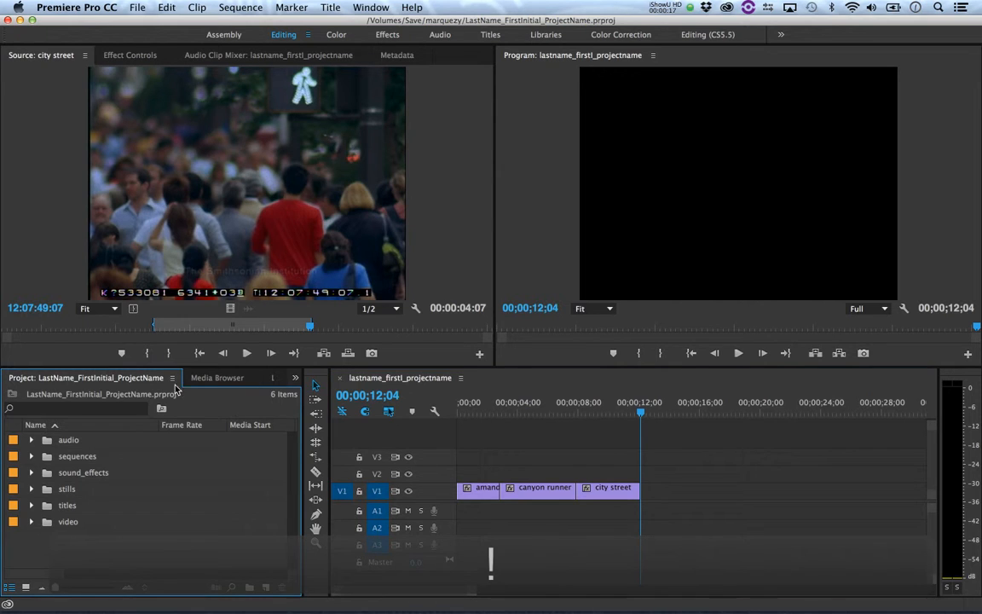
{"action": "key", "text": "shift+2"}
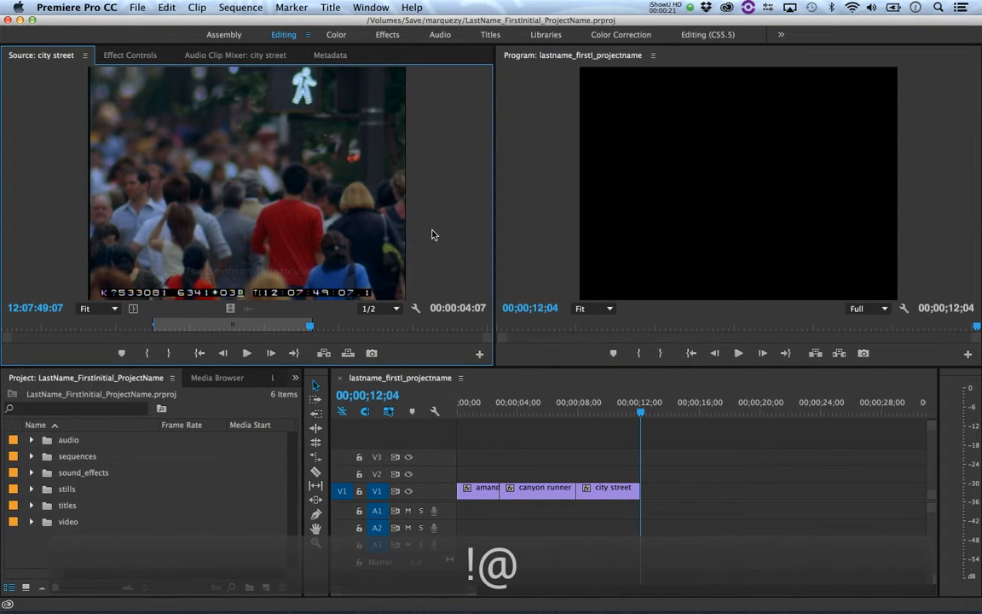
{"action": "key", "text": "shift+3"}
{"action": "key", "text": "shift+4"}
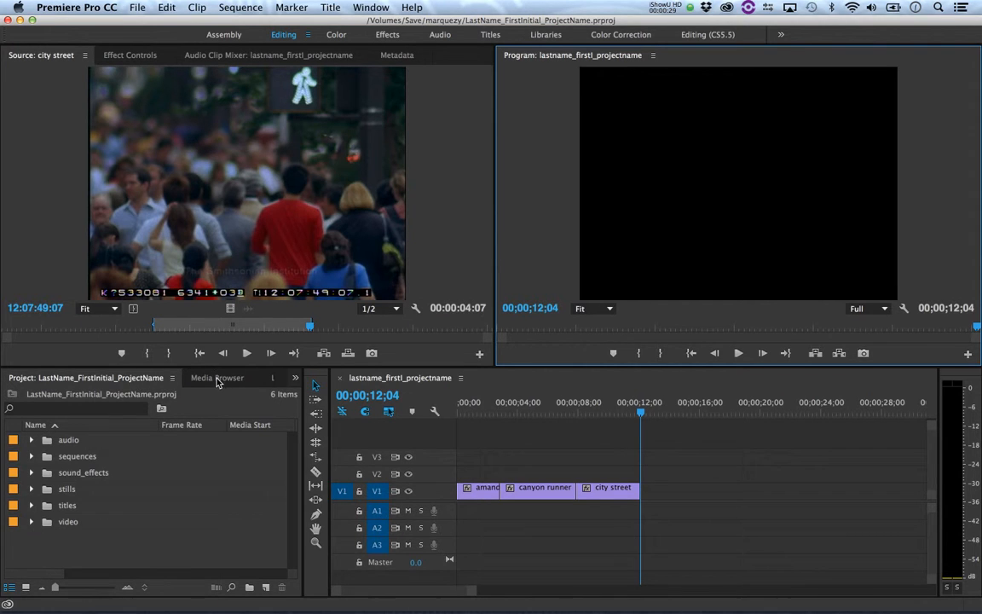
{"action": "left_click", "coordinate": [95, 378]}
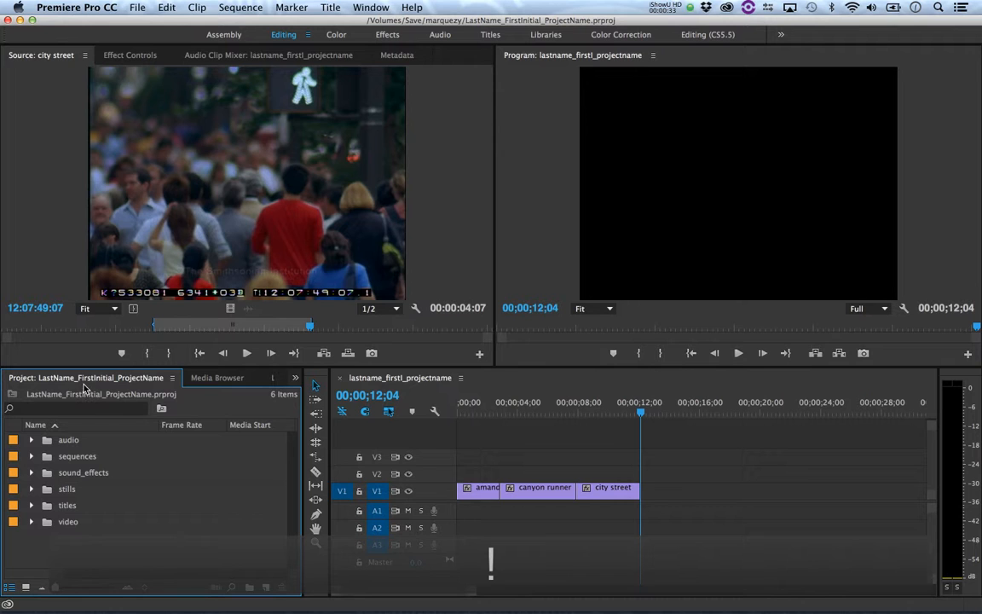
Dock the Project panel as a narrow full-height column beside the Source Monitor and place the Media Browser beneath it
{"action": "left_click_drag", "start_coordinate": [64, 378], "coordinate": [4, 167]}
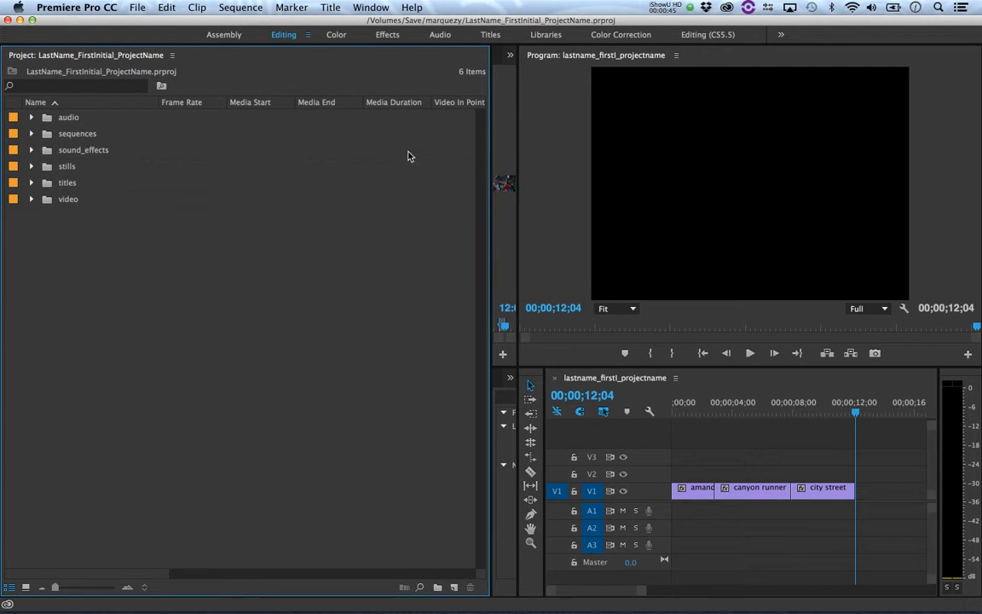
{"action": "left_click_drag", "start_coordinate": [491, 151], "coordinate": [106, 152]}
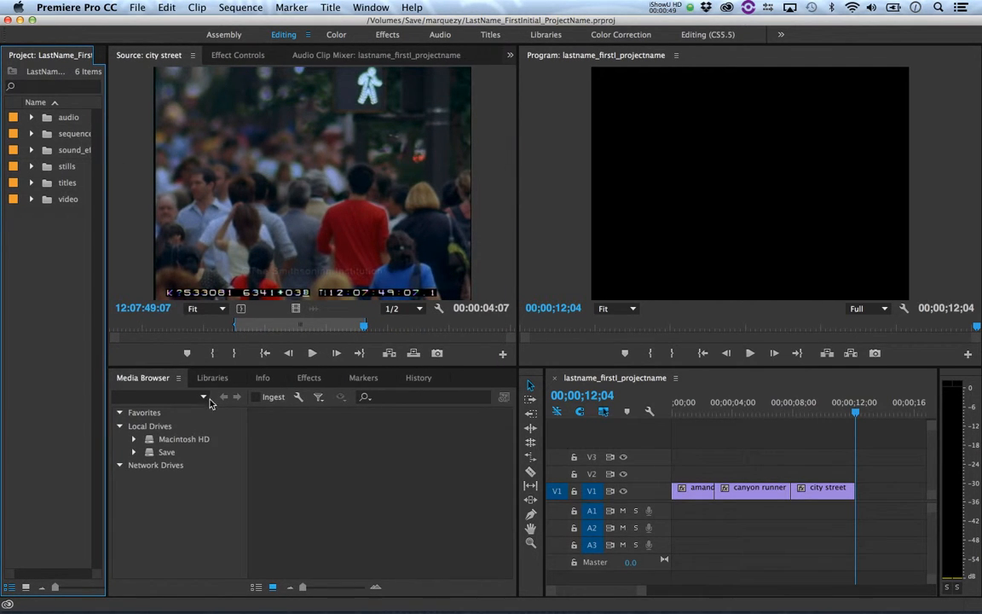
{"action": "left_click_drag", "start_coordinate": [136, 378], "coordinate": [65, 562]}
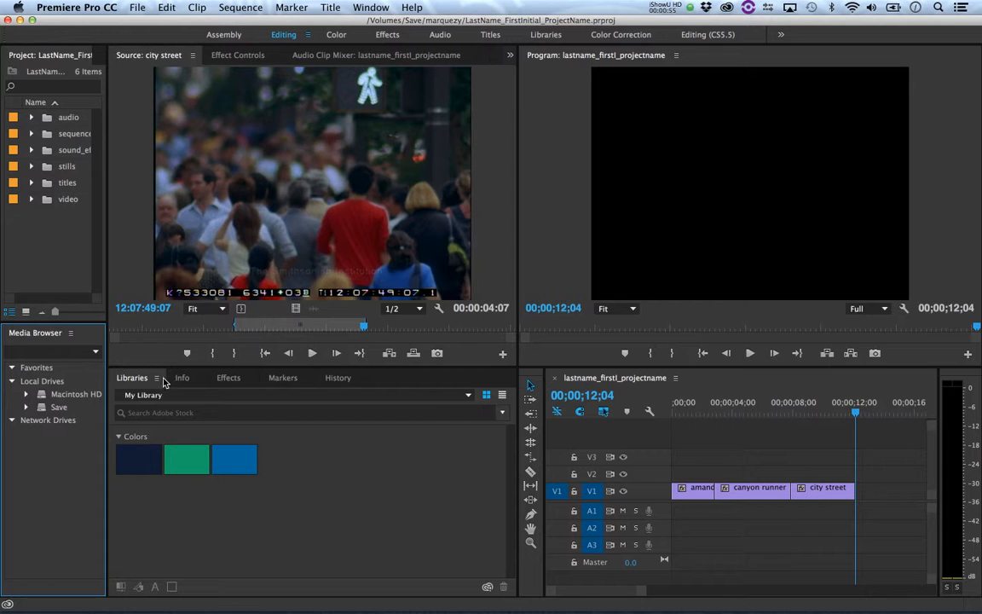
Dock the Tools panel vertically between the Project panel and Source Monitor, and shrink the Libraries panel to widen the timeline
{"action": "left_click_drag", "start_coordinate": [516, 374], "coordinate": [121, 411]}
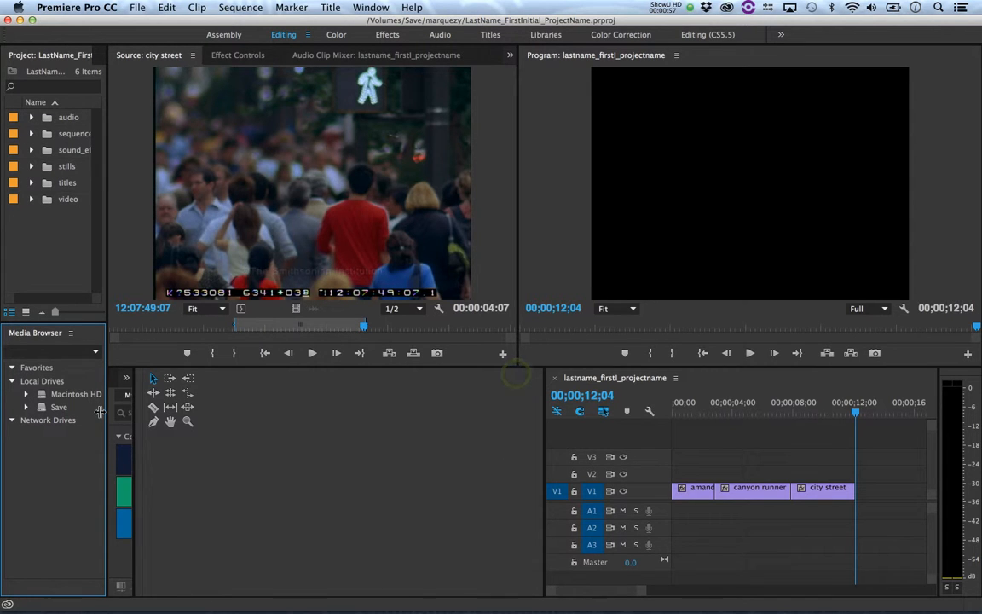
{"action": "left_click_drag", "start_coordinate": [544, 385], "coordinate": [115, 102]}
{"action": "left_click_drag", "start_coordinate": [350, 129], "coordinate": [132, 129]}
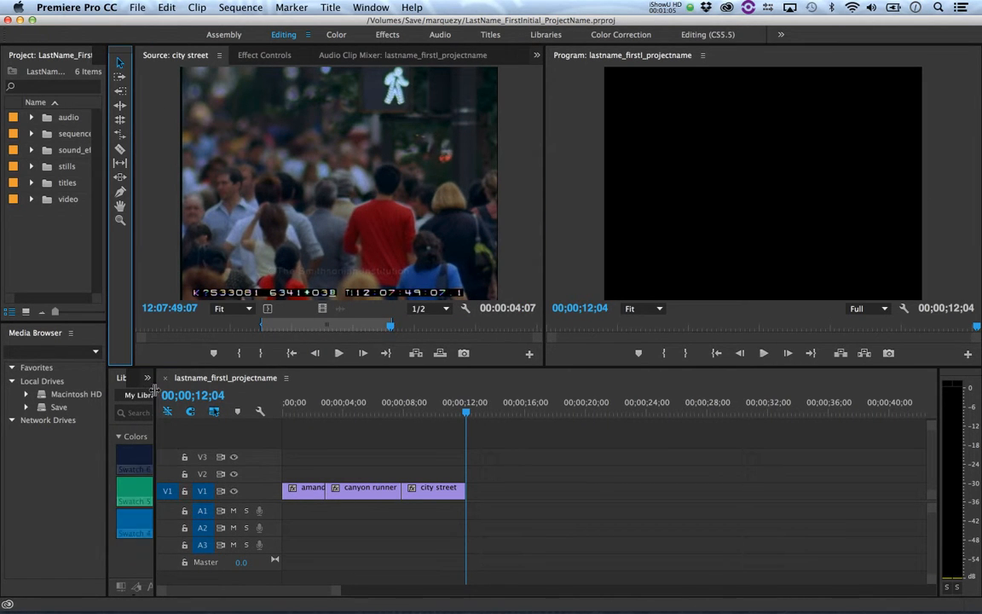
{"action": "left_click_drag", "start_coordinate": [155, 389], "coordinate": [113, 388]}
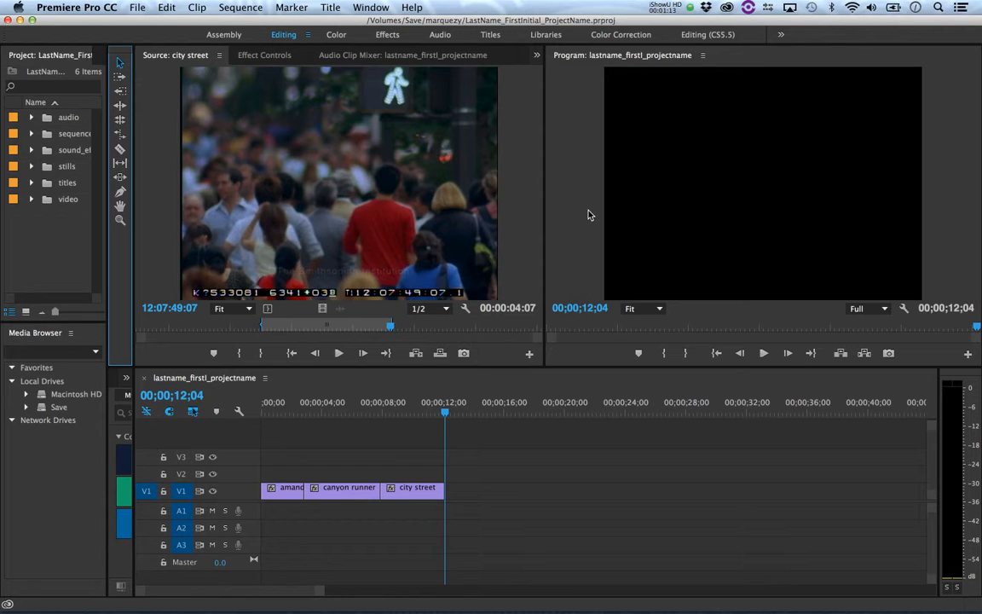
Reset the Editing workspace to its saved layout
{"action": "left_click", "coordinate": [372, 8]}
{"action": "mouse_move", "coordinate": [400, 24]}
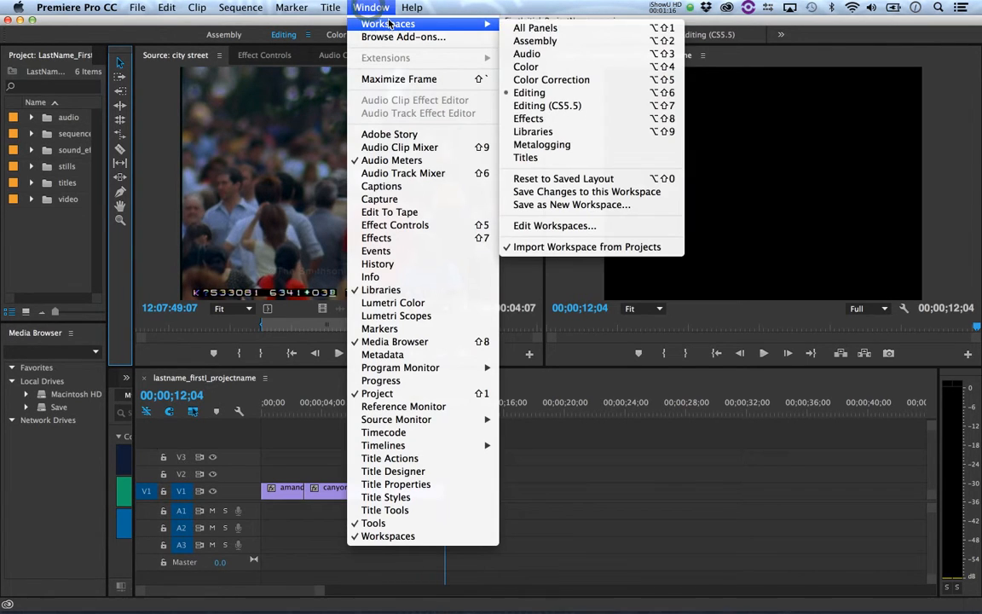
{"action": "left_click", "coordinate": [585, 179]}
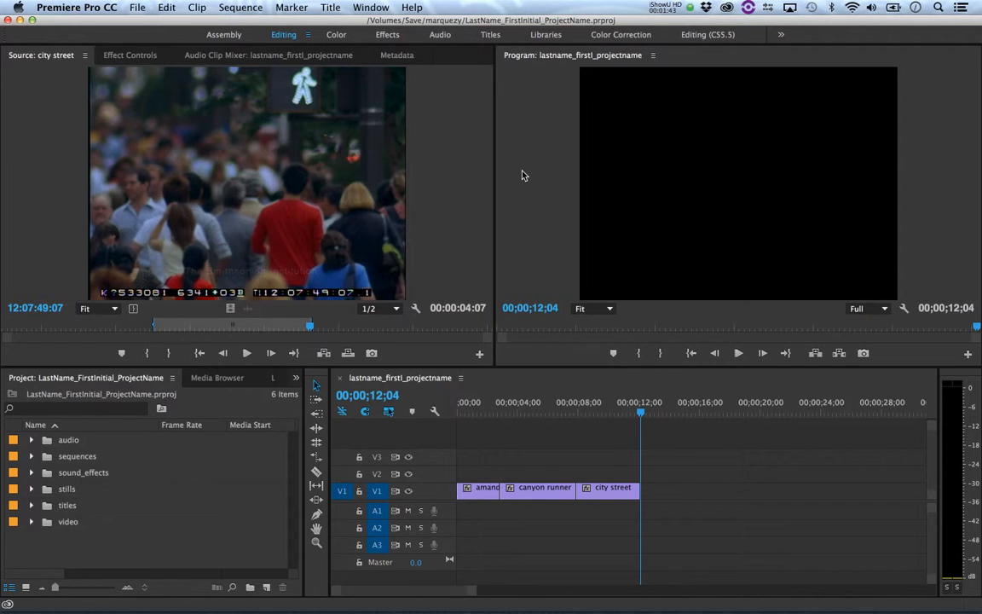
Save the LastName_FirstInitial_ProjectName project and close it
{"action": "left_click", "coordinate": [141, 7]}
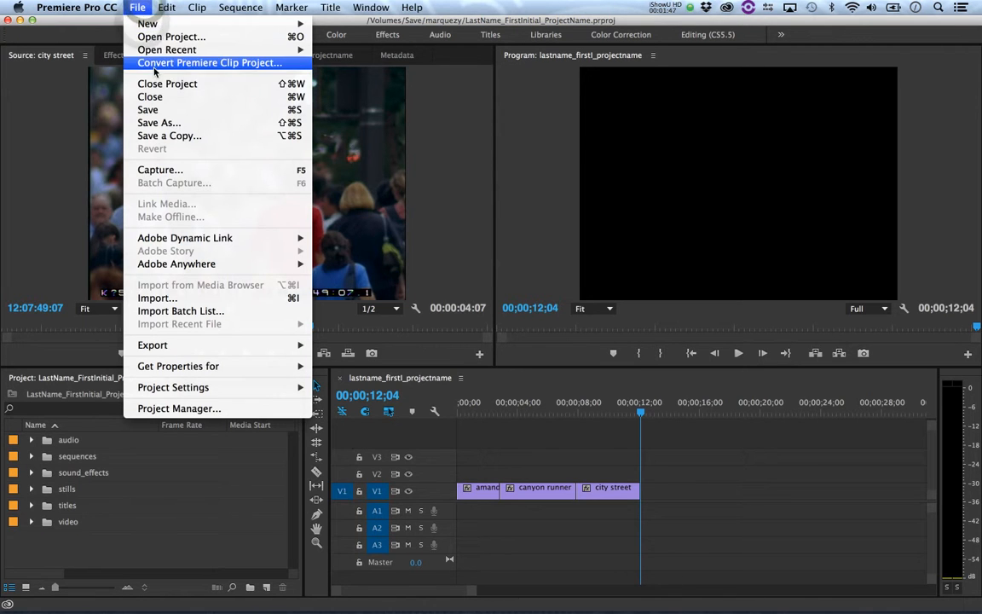
{"action": "left_click", "coordinate": [148, 109]}
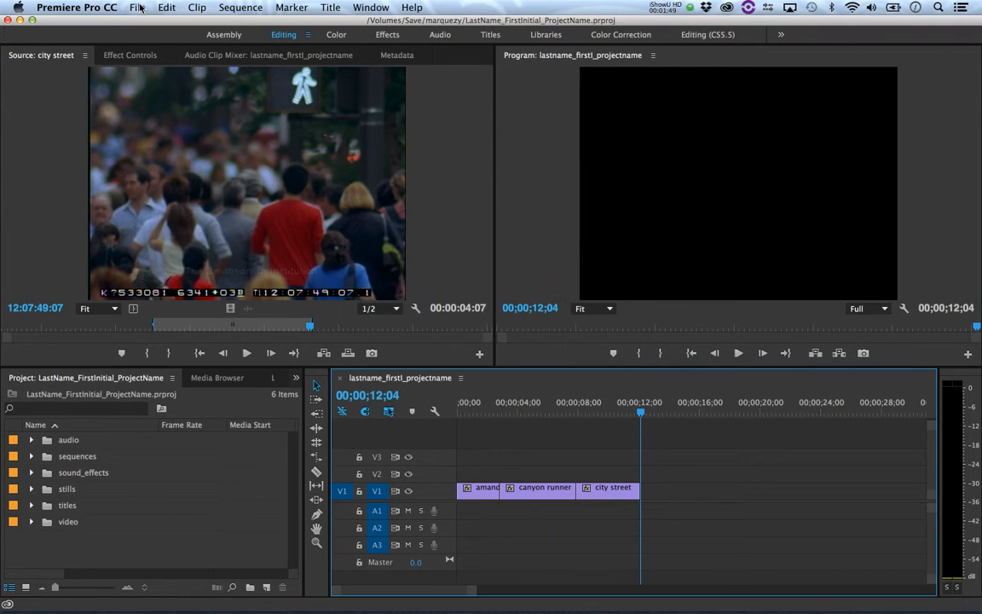
{"action": "left_click", "coordinate": [138, 8]}
{"action": "left_click", "coordinate": [154, 83]}
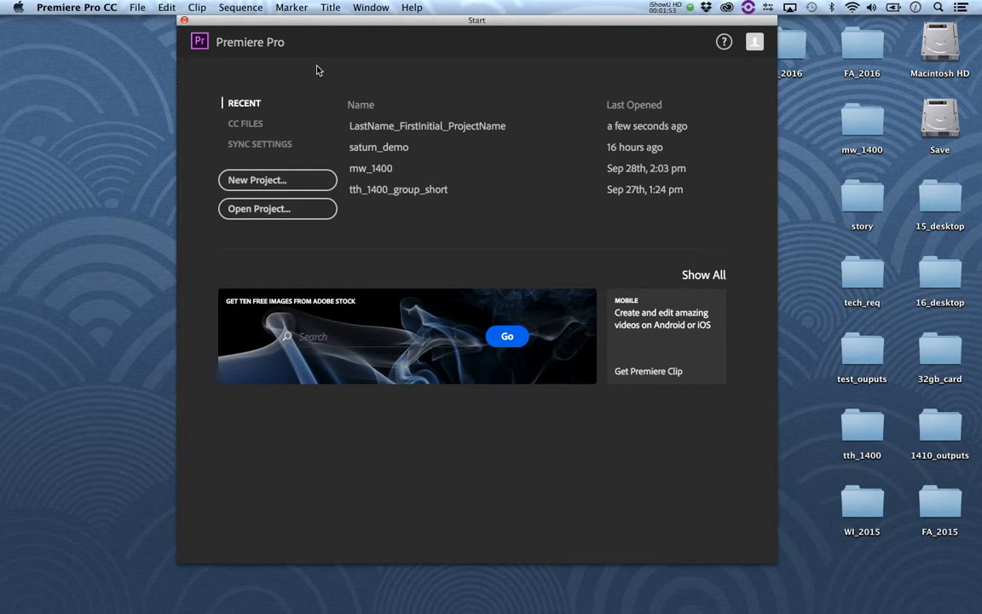
Switch to Finder by opening the Save drive from the desktop, and enlarge its window to cover most of the screen
{"action": "left_click_drag", "start_coordinate": [269, 21], "coordinate": [197, 20]}
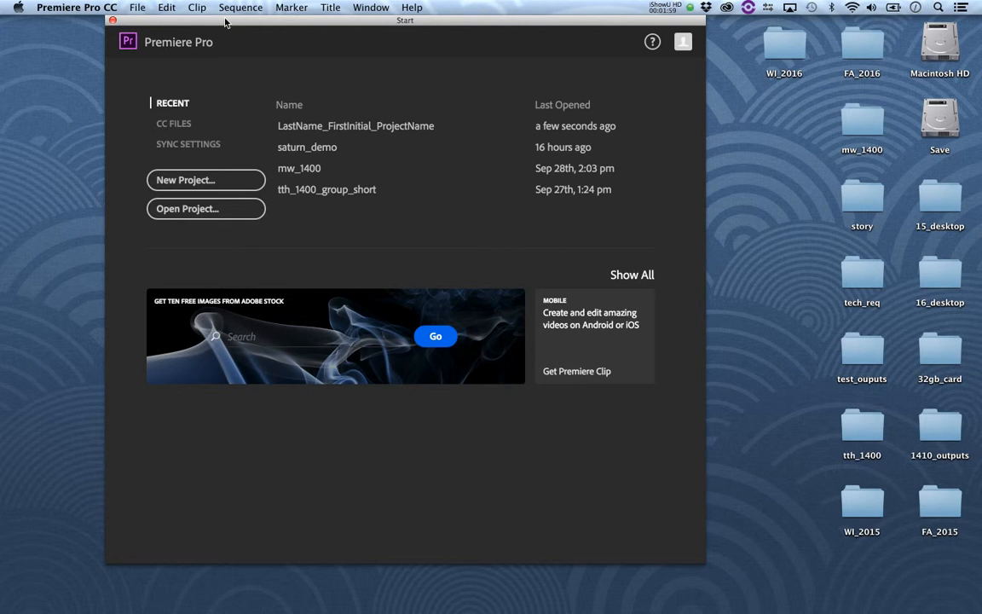
{"action": "left_click", "coordinate": [941, 119]}
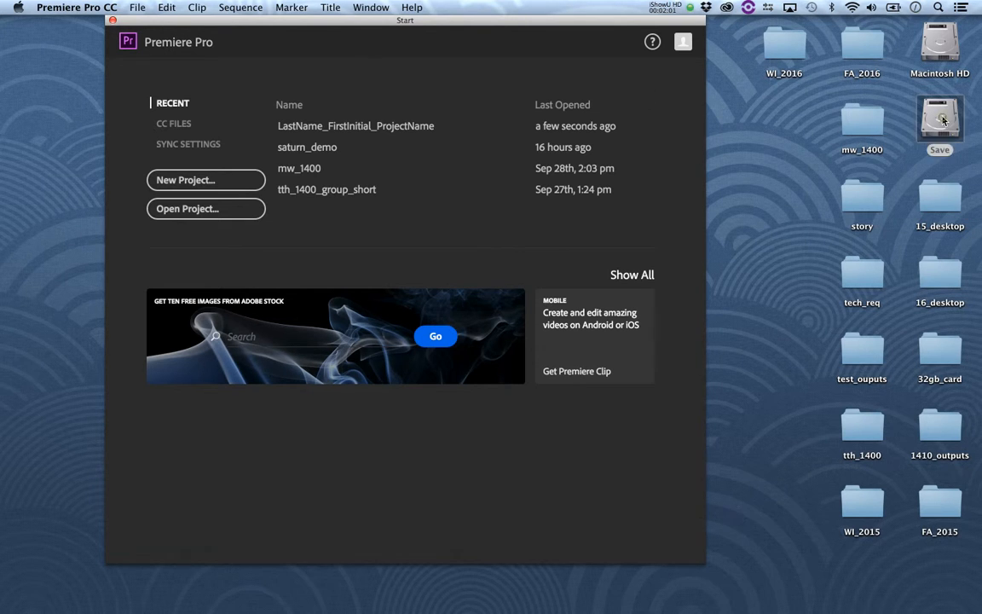
{"action": "double_click", "coordinate": [941, 119]}
{"action": "left_click_drag", "start_coordinate": [353, 24], "coordinate": [111, 28]}
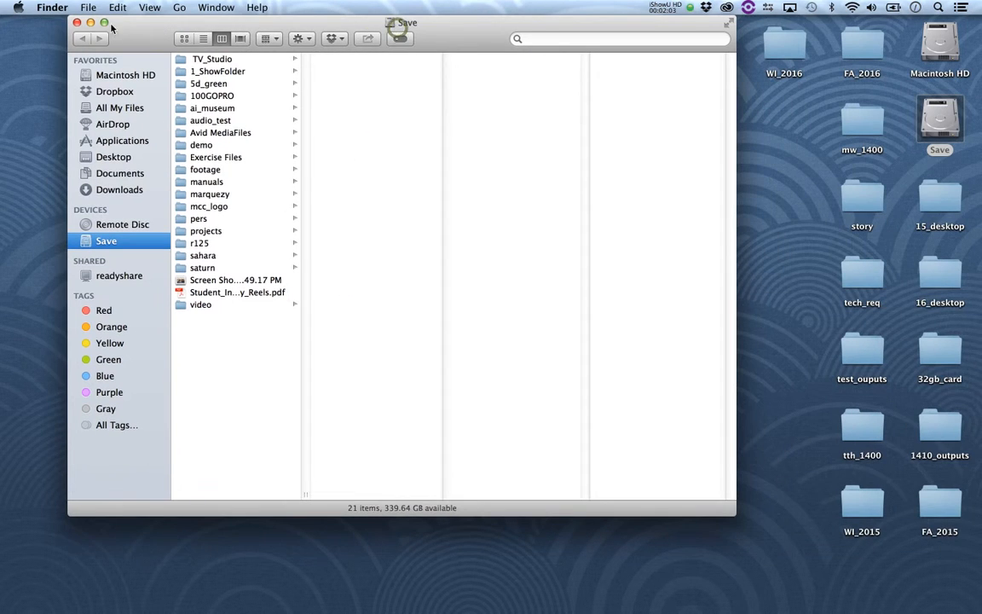
{"action": "left_click", "coordinate": [104, 22]}
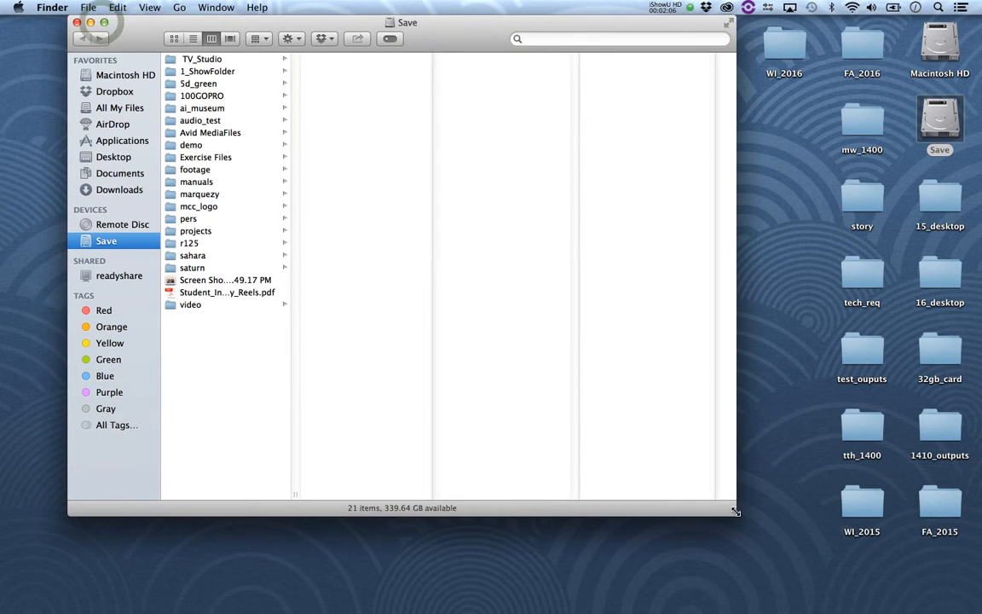
{"action": "left_click_drag", "start_coordinate": [733, 511], "coordinate": [976, 595]}
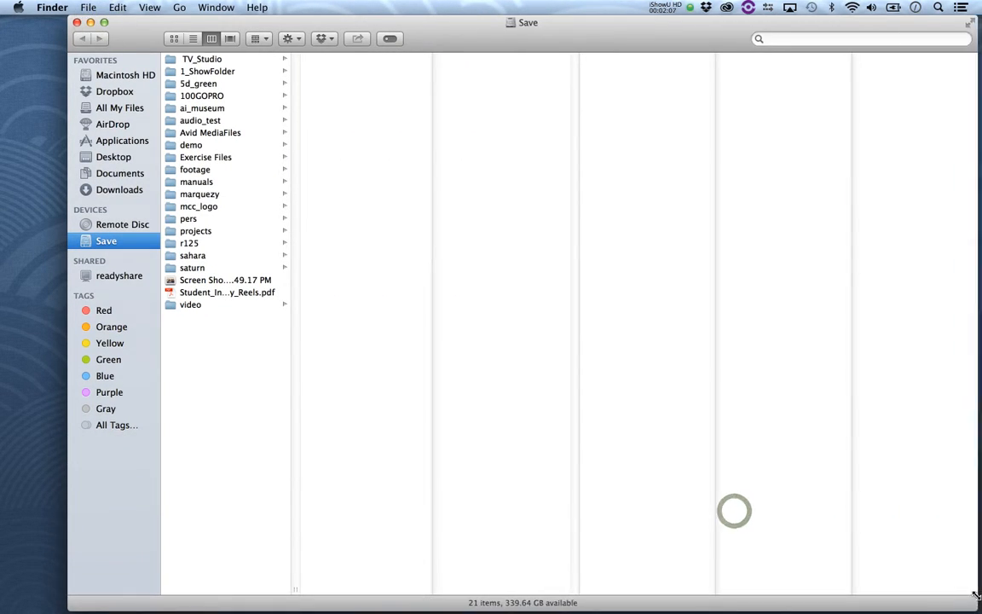
{"action": "left_click_drag", "start_coordinate": [252, 19], "coordinate": [192, 18]}
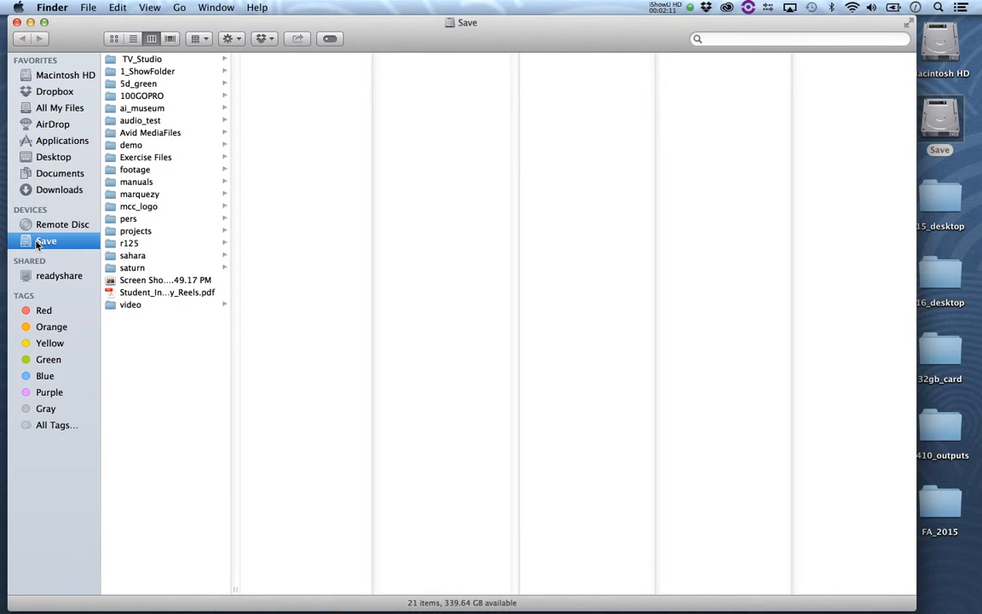
Create a new folder named ai_museum_project inside the personal folder that holds the project file on the Save drive
{"action": "left_click", "coordinate": [113, 196]}
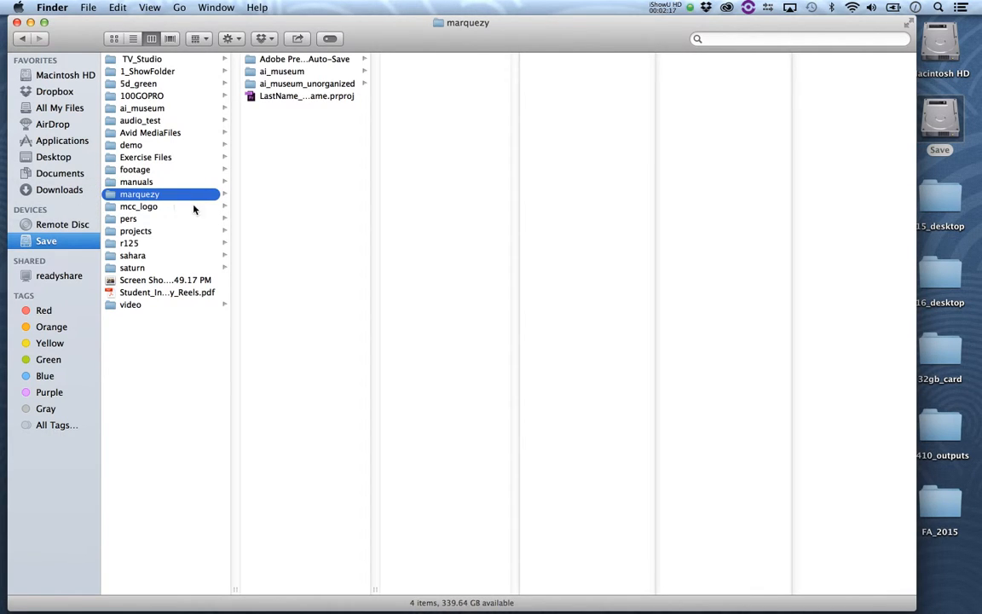
{"action": "right_click", "coordinate": [263, 134]}
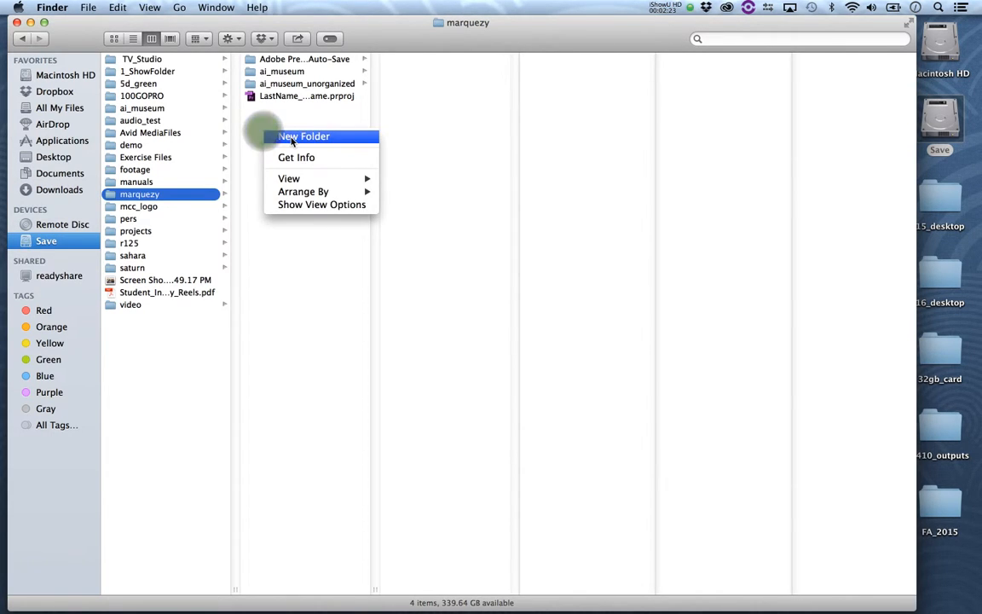
{"action": "left_click", "coordinate": [88, 8]}
{"action": "left_click", "coordinate": [89, 9]}
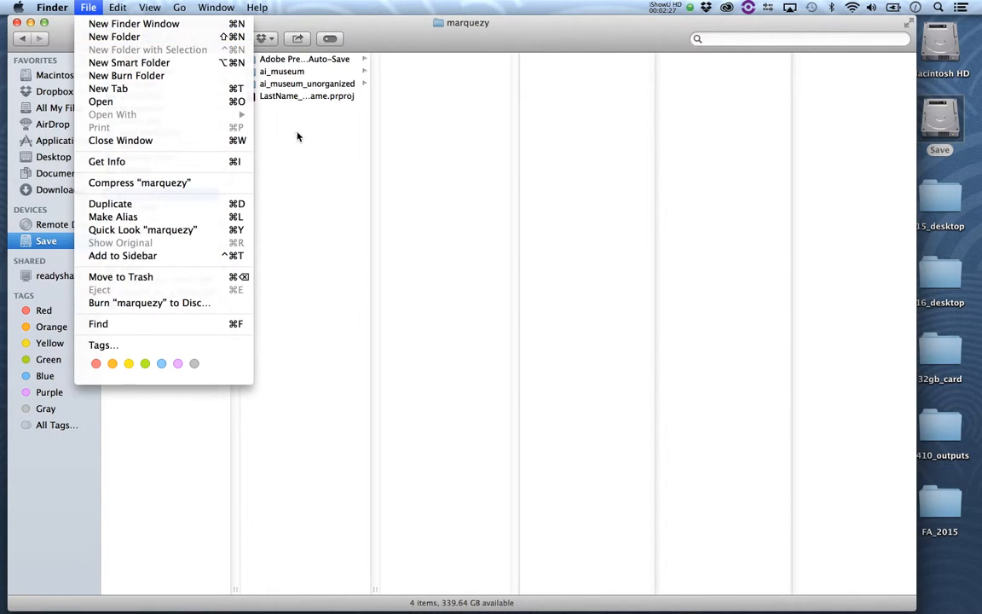
{"action": "left_click", "coordinate": [298, 135]}
{"action": "right_click", "coordinate": [273, 127]}
{"action": "left_click", "coordinate": [303, 134]}
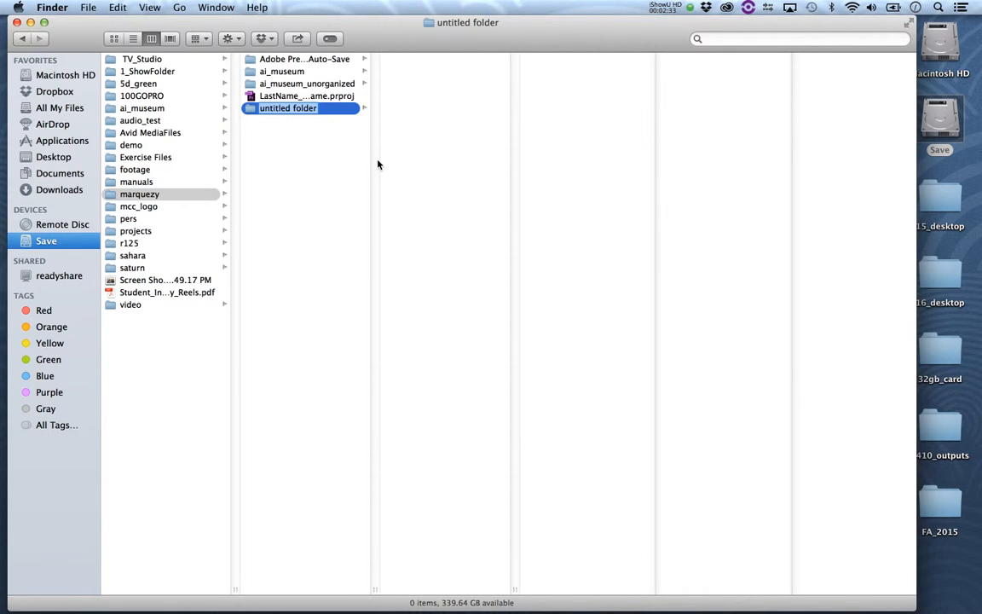
{"action": "type", "text": "ai_mu"}
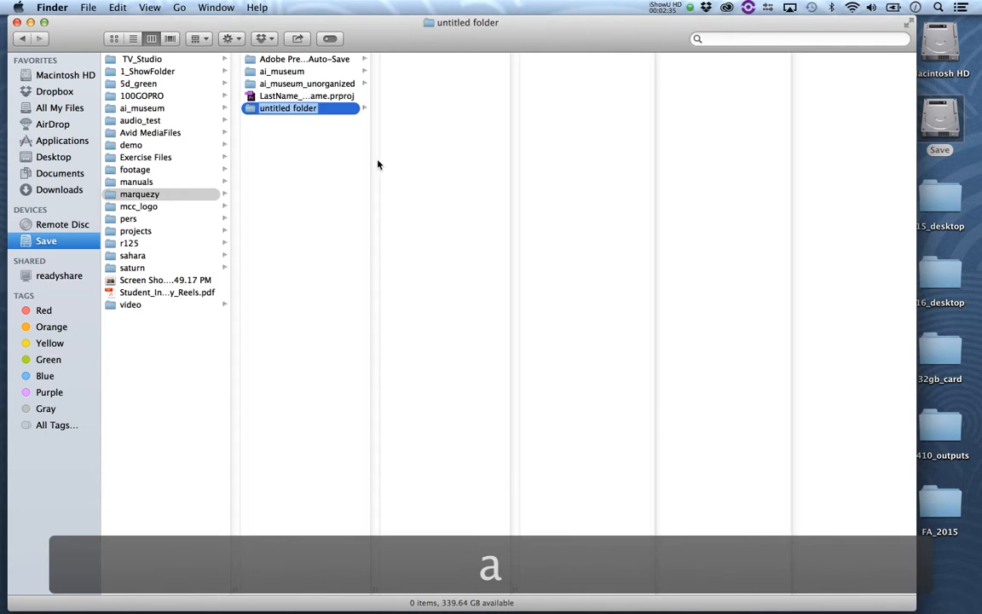
{"action": "type", "text": "s"}
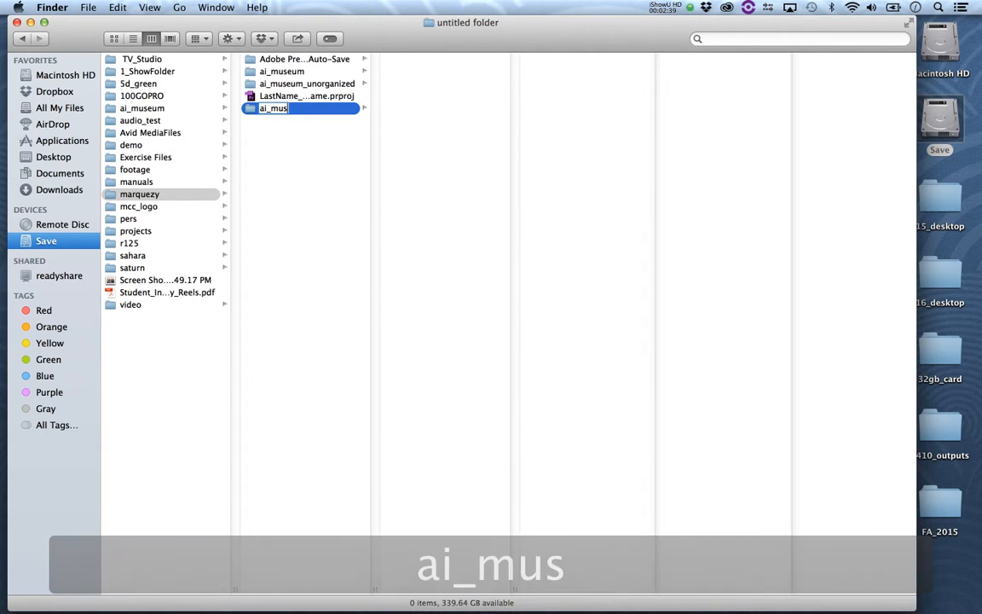
{"action": "type", "text": "eum"}
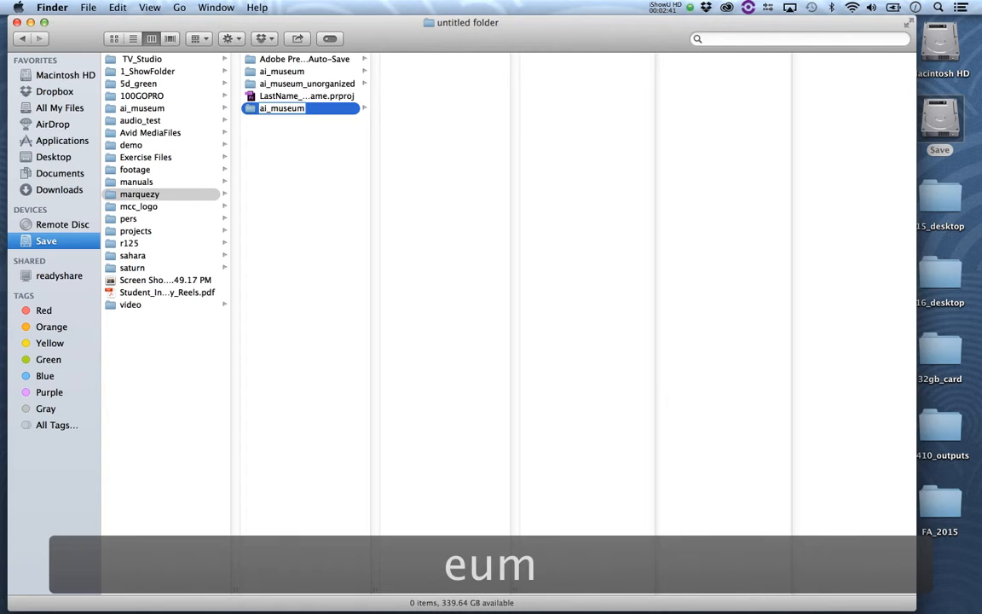
{"action": "type", "text": "_project"}
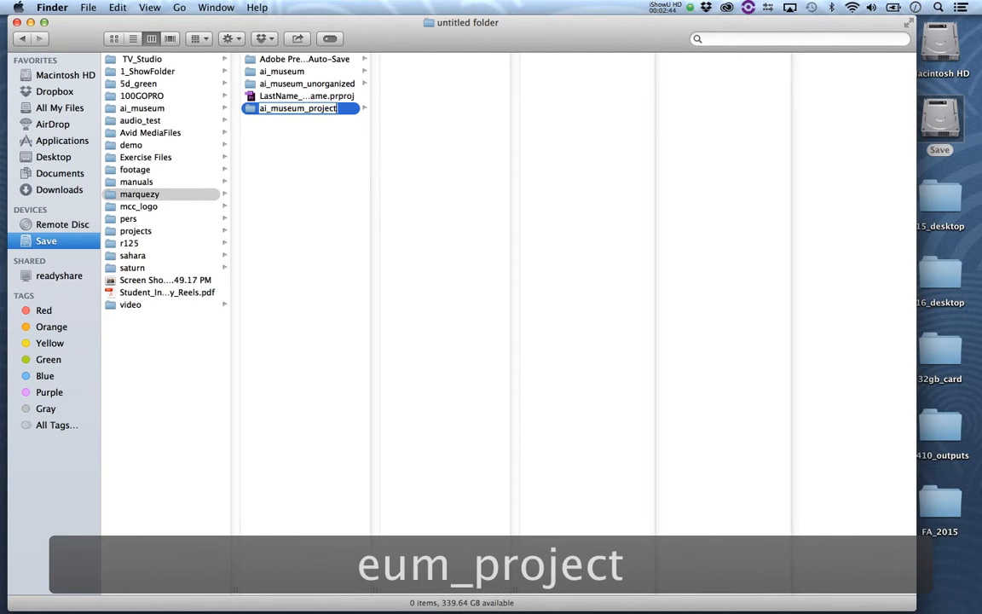
{"action": "key", "text": "Return"}
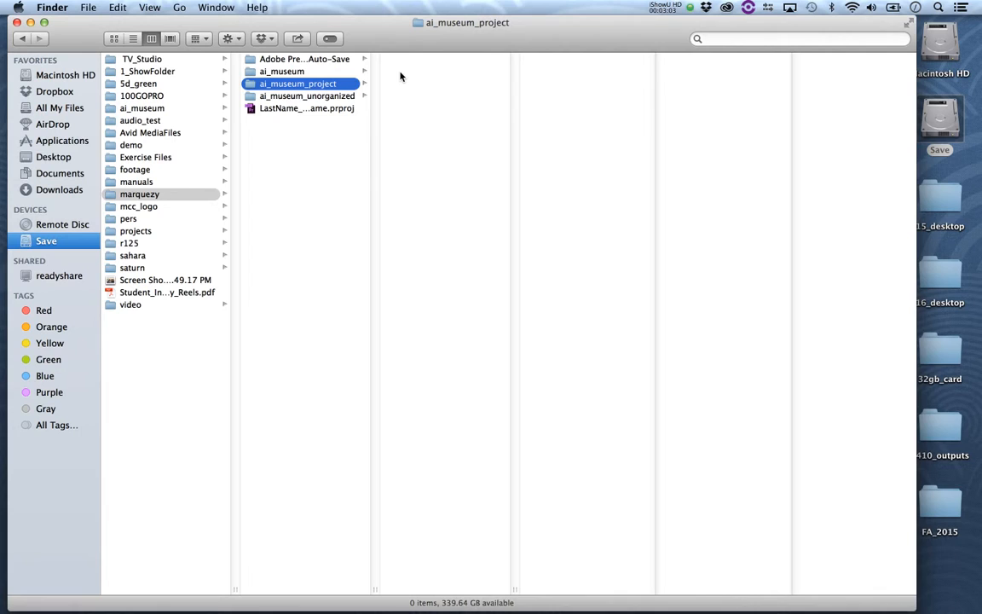
Move the ai_museum and ai_museum_unorganized folders into ai_museum_project and display that folder's contents
{"action": "left_click", "coordinate": [253, 72]}
{"action": "left_click", "coordinate": [255, 96], "text": "super"}
{"action": "left_click_drag", "start_coordinate": [253, 75], "coordinate": [256, 84]}
{"action": "left_click", "coordinate": [256, 73]}
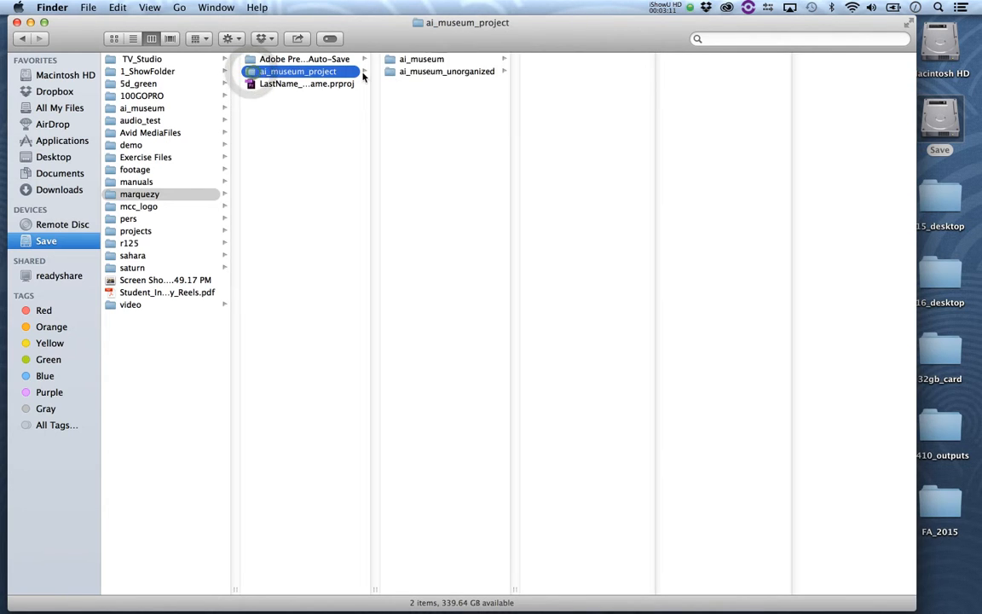
Examine the subfolders of ai_museum with a widened column, and list the clips in its video folder
{"action": "left_click", "coordinate": [436, 60]}
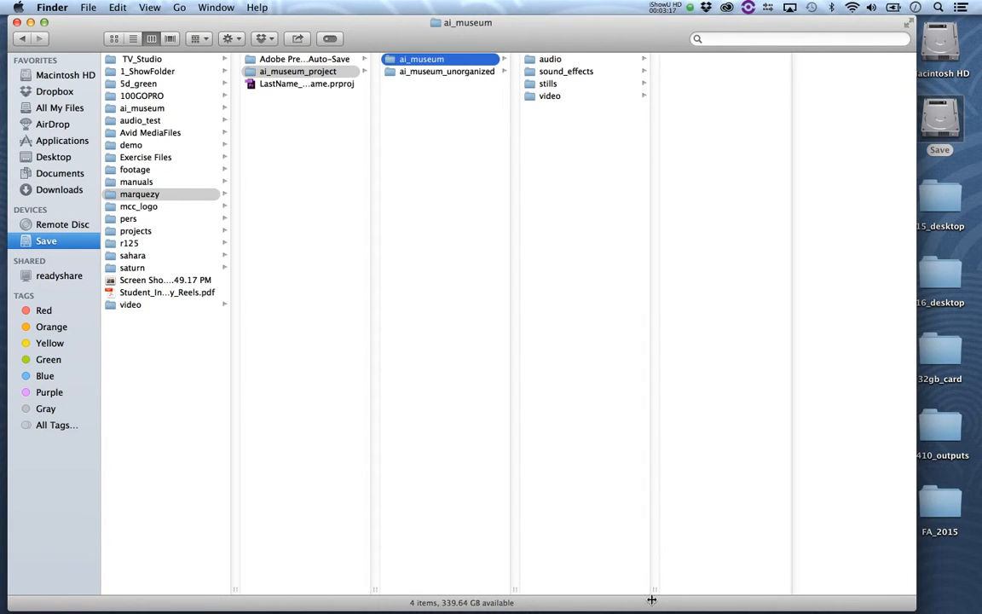
{"action": "left_click_drag", "start_coordinate": [653, 587], "coordinate": [675, 587]}
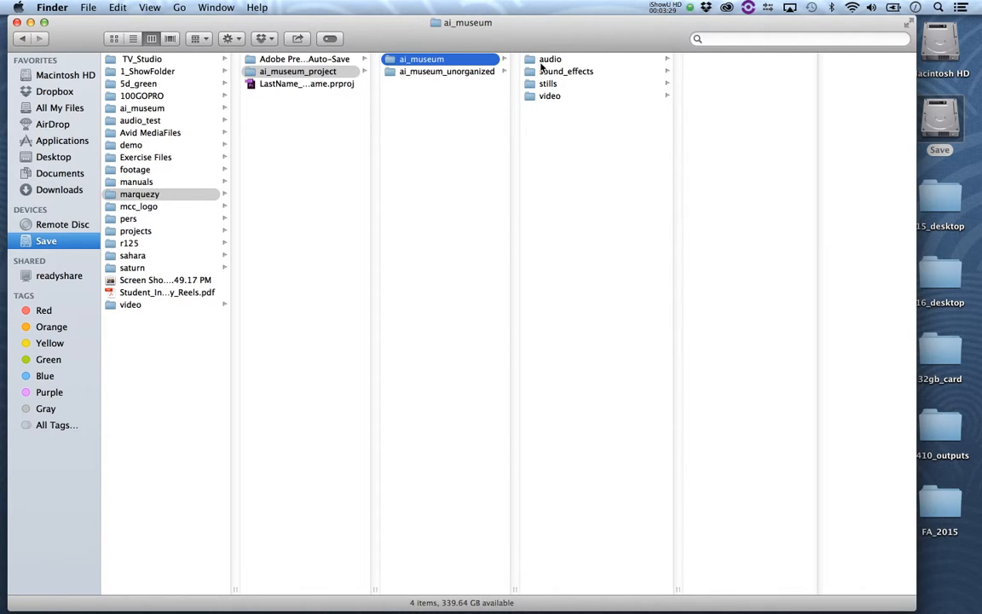
{"action": "right_click", "coordinate": [552, 137]}
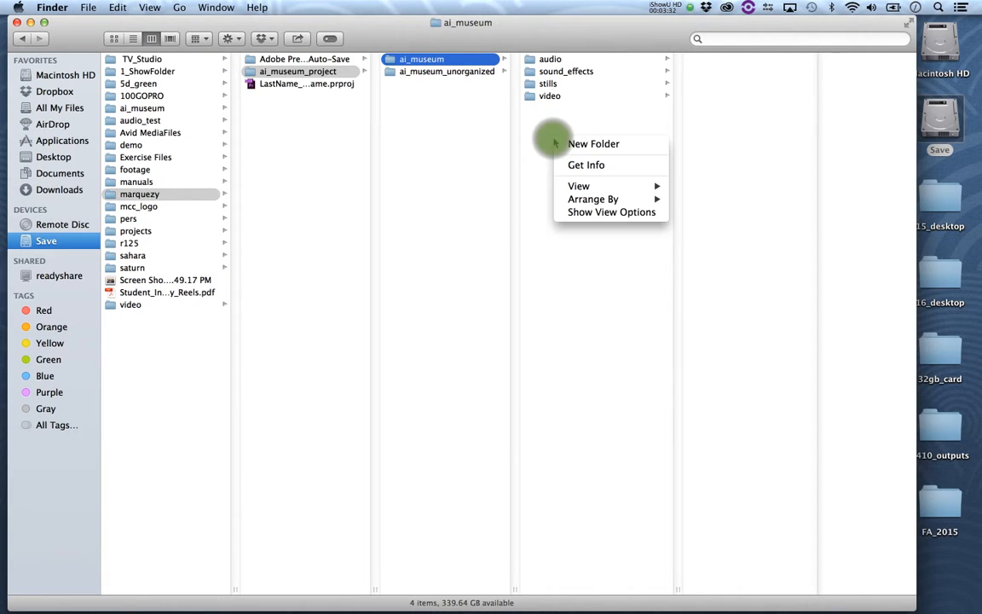
{"action": "left_click", "coordinate": [532, 99]}
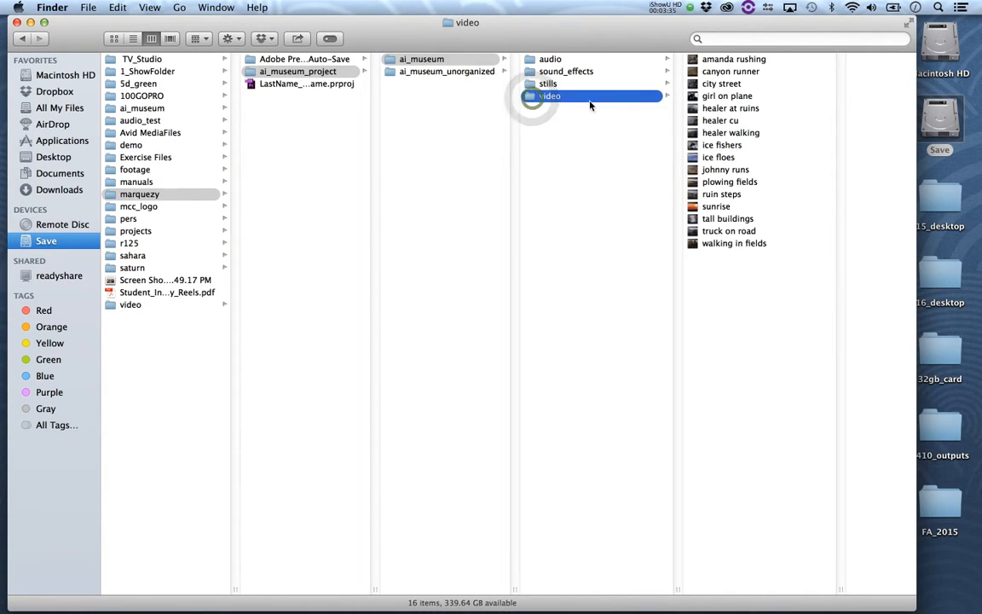
List the contents of ai_museum's stills folder and of the ai_museum_unorganized folder, and close the Finder window
{"action": "left_click", "coordinate": [547, 85]}
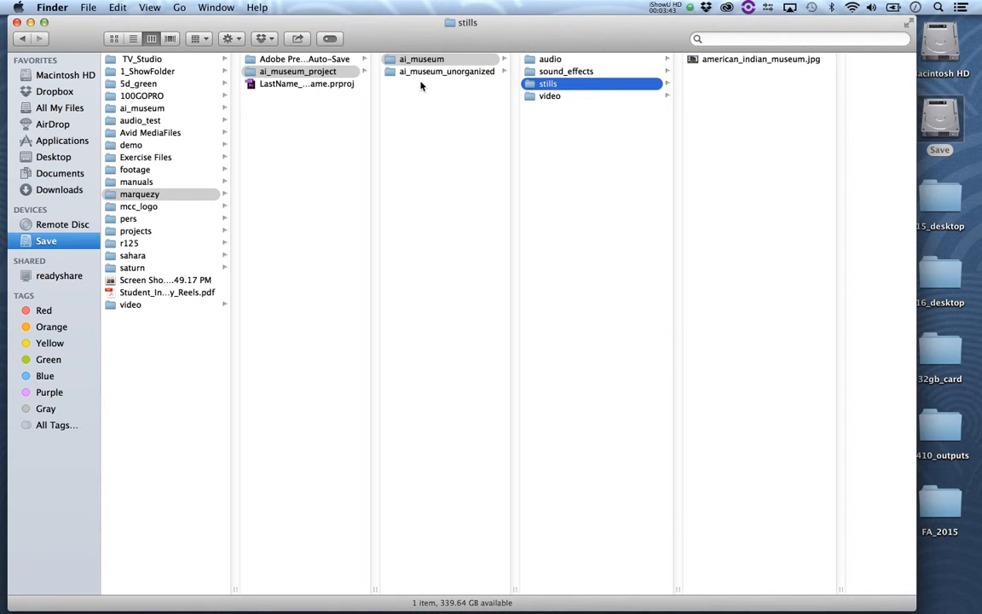
{"action": "left_click", "coordinate": [389, 75]}
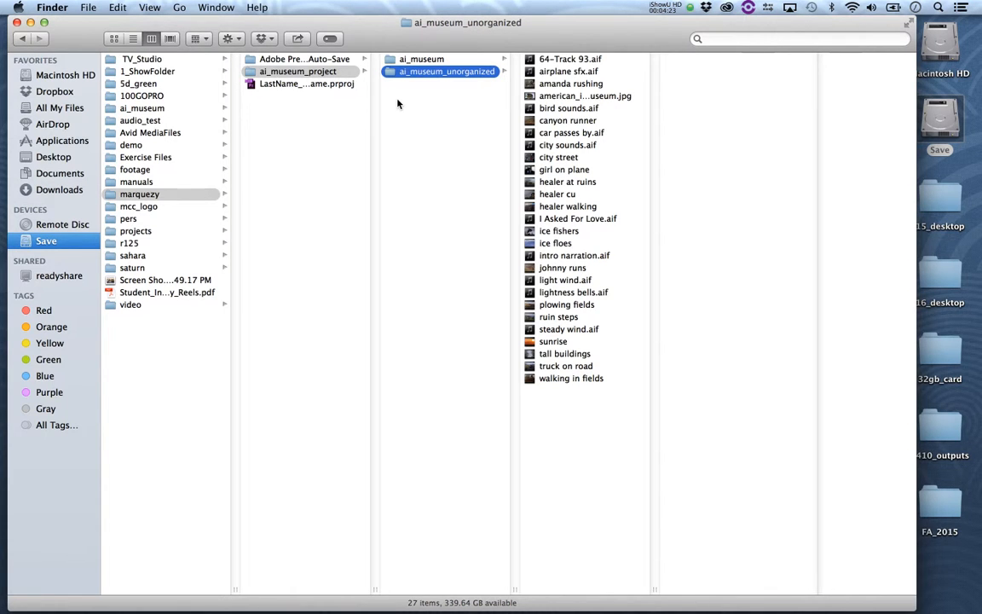
{"action": "key", "text": "super+w"}
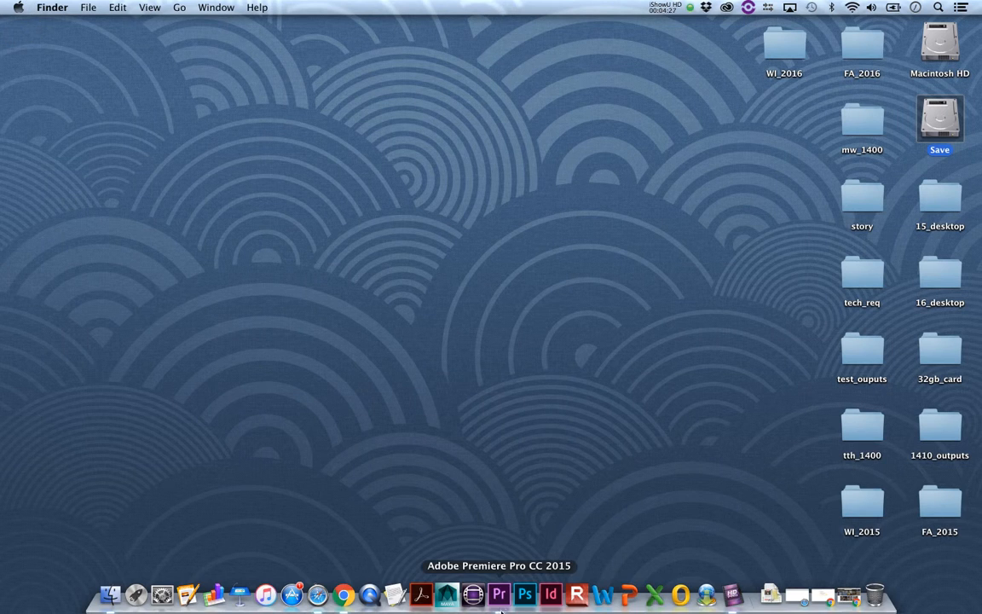
Switch to Premiere Pro CC 2015 and start a new project, naming it with the editor's last name, first initial and ai_museum, separated by underscores
{"action": "left_click", "coordinate": [499, 596]}
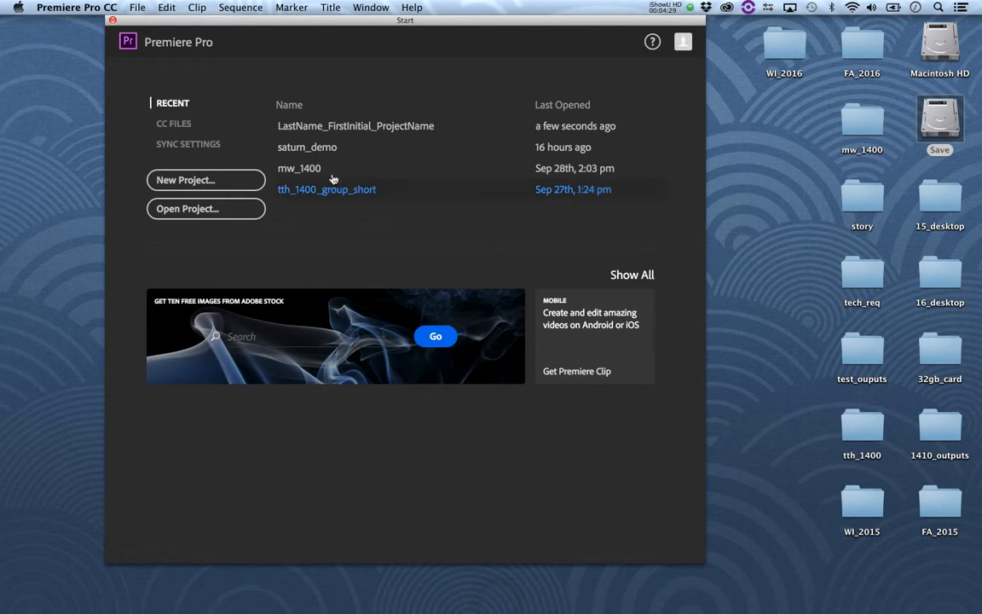
{"action": "left_click_drag", "start_coordinate": [254, 20], "coordinate": [331, 20]}
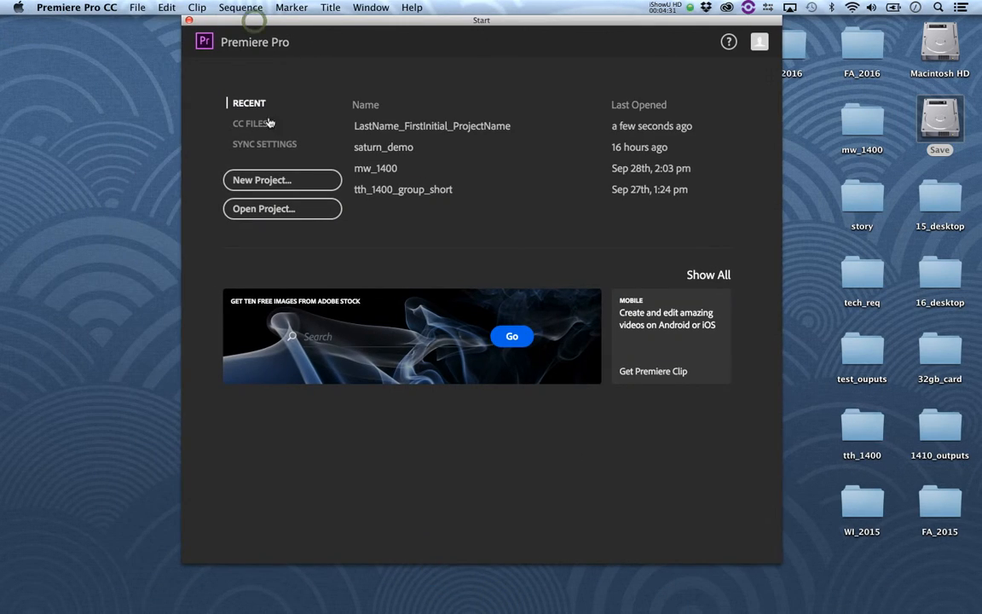
{"action": "left_click", "coordinate": [294, 182]}
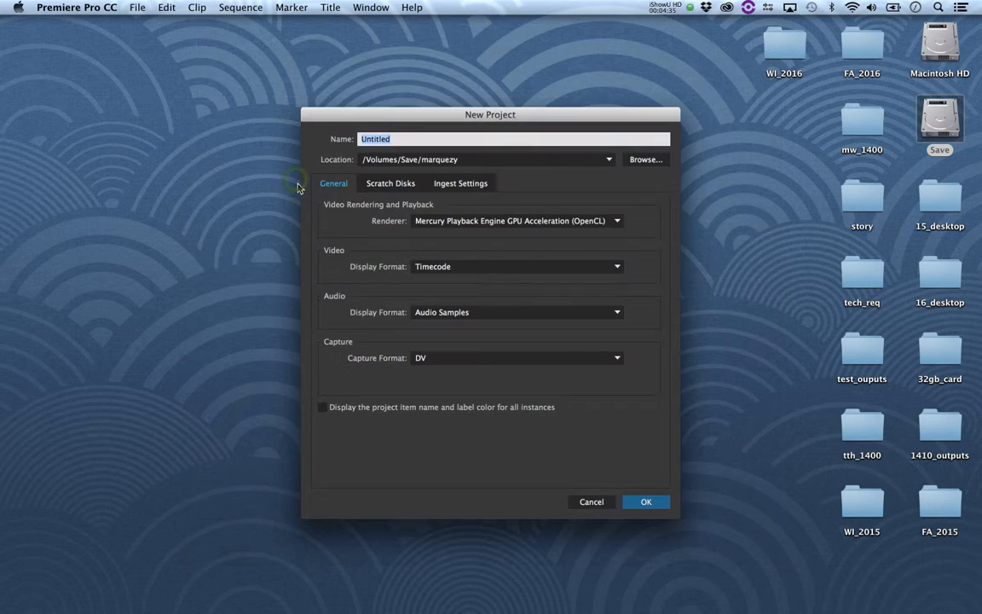
{"action": "left_click_drag", "start_coordinate": [373, 110], "coordinate": [337, 38]}
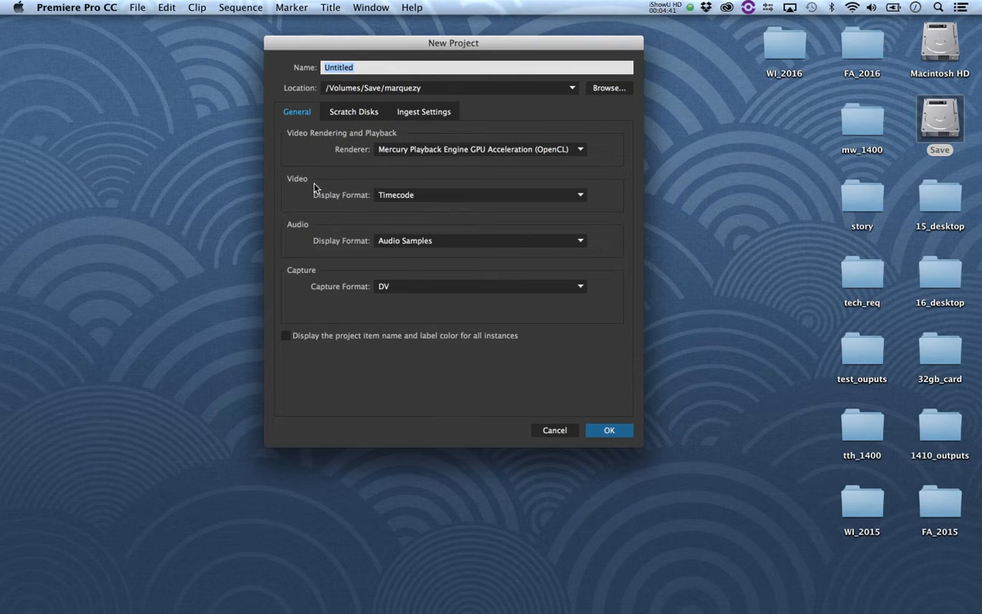
{"action": "type", "text": "ma"}
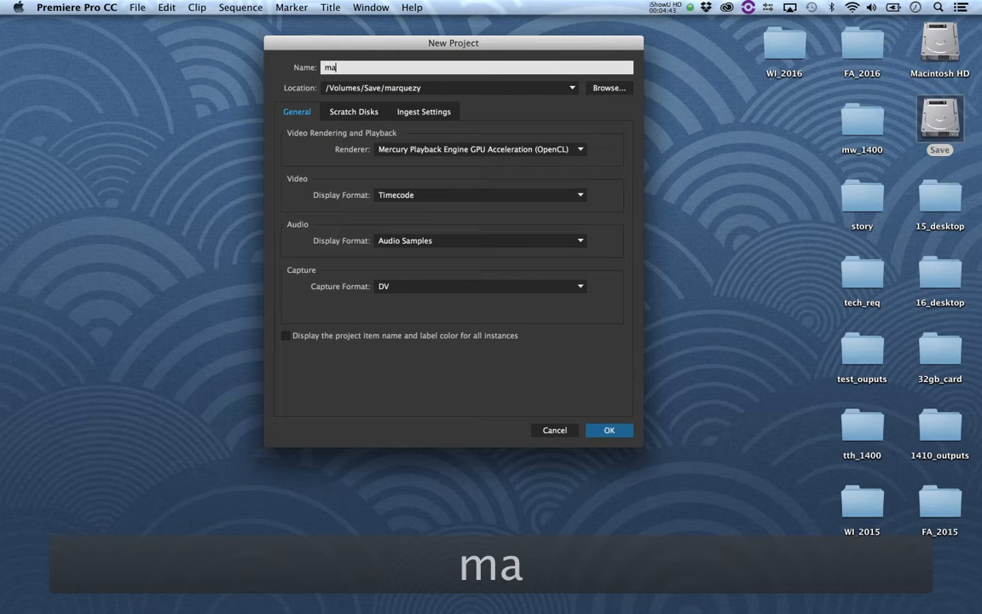
{"action": "type", "text": "rquez_y_pr"}
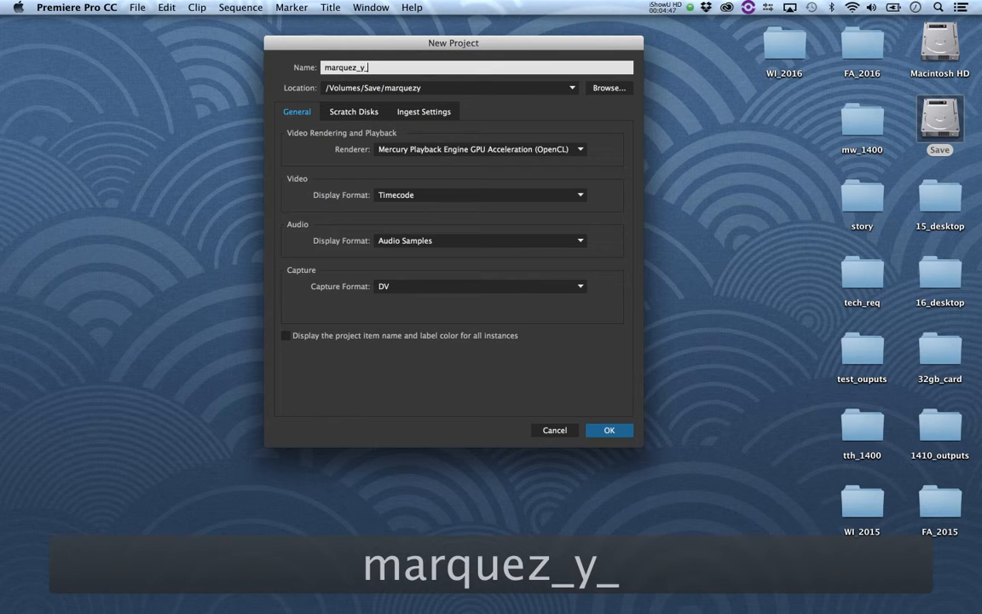
{"action": "key", "text": "BackSpace"}
{"action": "key", "text": "BackSpace"}
{"action": "type", "text": "ai_museum"}
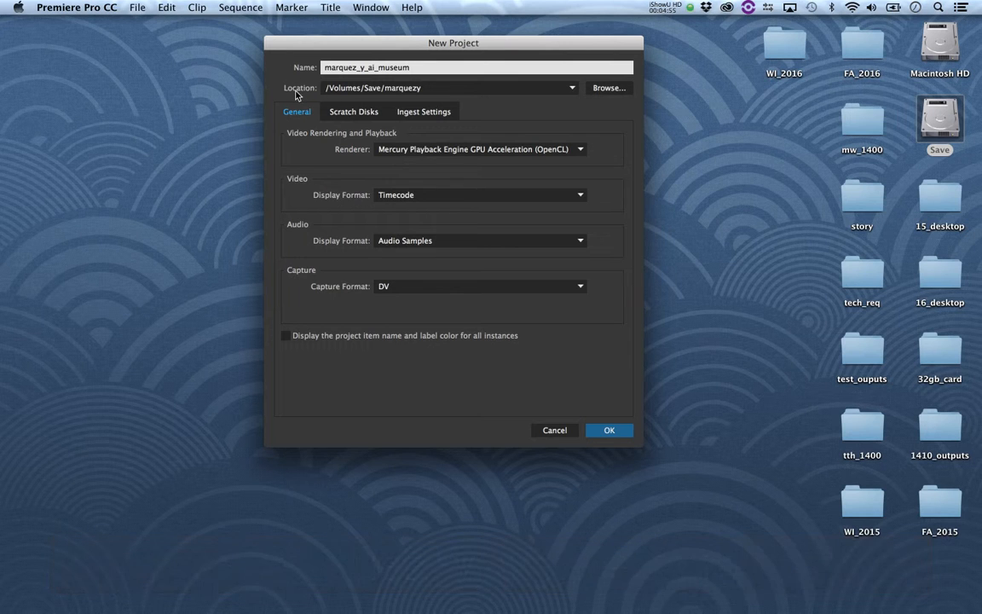
Magnify the screen to examine the new project's name and location settings, and restore the normal view
{"action": "key", "text": "alt+super+equal"}
{"action": "key", "text": "alt+super+equal"}
{"action": "key", "text": "alt+super+equal"}
{"action": "key", "text": "alt+super+equal"}
{"action": "key", "text": "alt+super+equal"}
{"action": "key", "text": "alt+super+equal"}
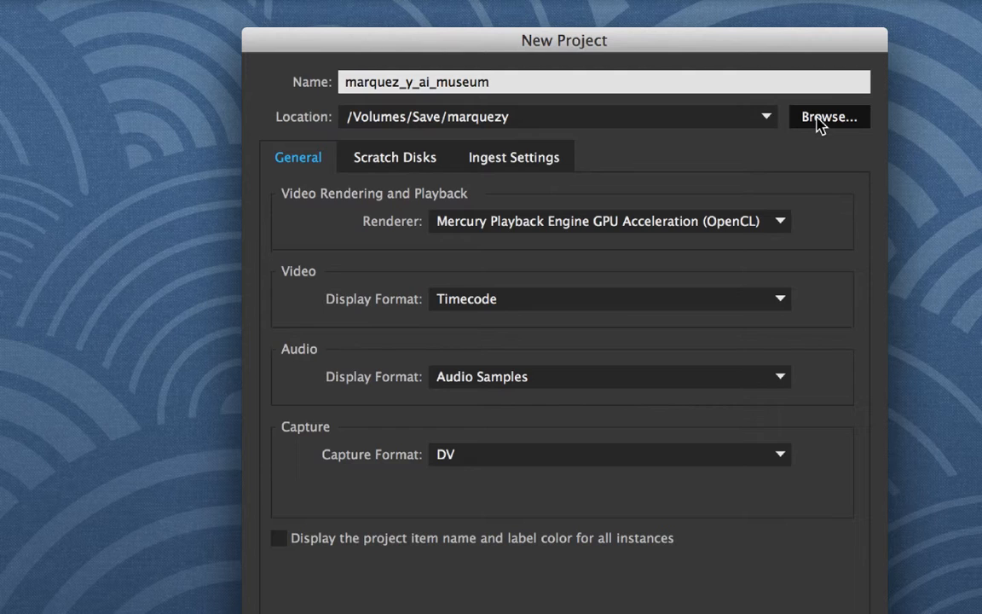
{"action": "key", "text": "alt+super+minus"}
{"action": "key", "text": "alt+super+minus"}
{"action": "key", "text": "alt+super+minus"}
{"action": "key", "text": "alt+super+minus"}
{"action": "key", "text": "alt+super+minus"}
{"action": "key", "text": "alt+super+minus"}
{"action": "key", "text": "alt+super+minus"}
{"action": "key", "text": "alt+super+minus"}
{"action": "key", "text": "alt+super+minus"}
{"action": "key", "text": "alt+super+minus"}
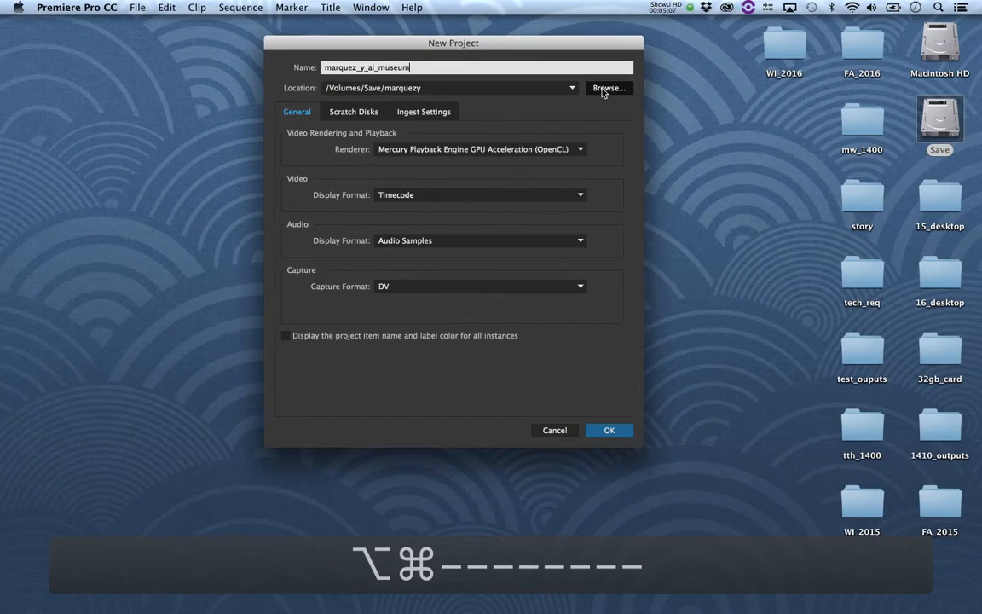
Set the new project's location to the ai_museum_project folder on the Save drive and create the project
{"action": "left_click", "coordinate": [603, 89]}
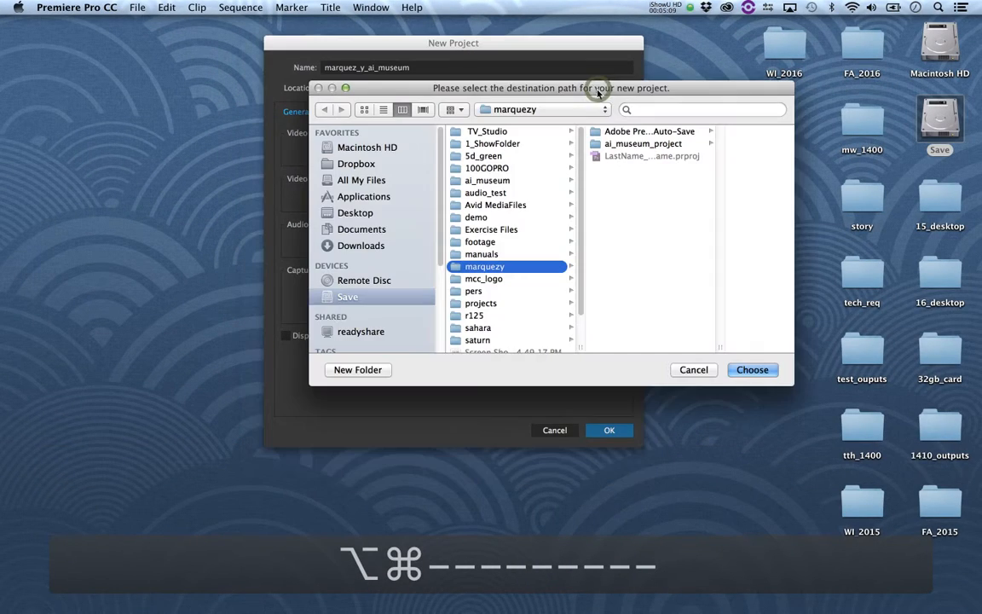
{"action": "left_click_drag", "start_coordinate": [592, 85], "coordinate": [587, 150]}
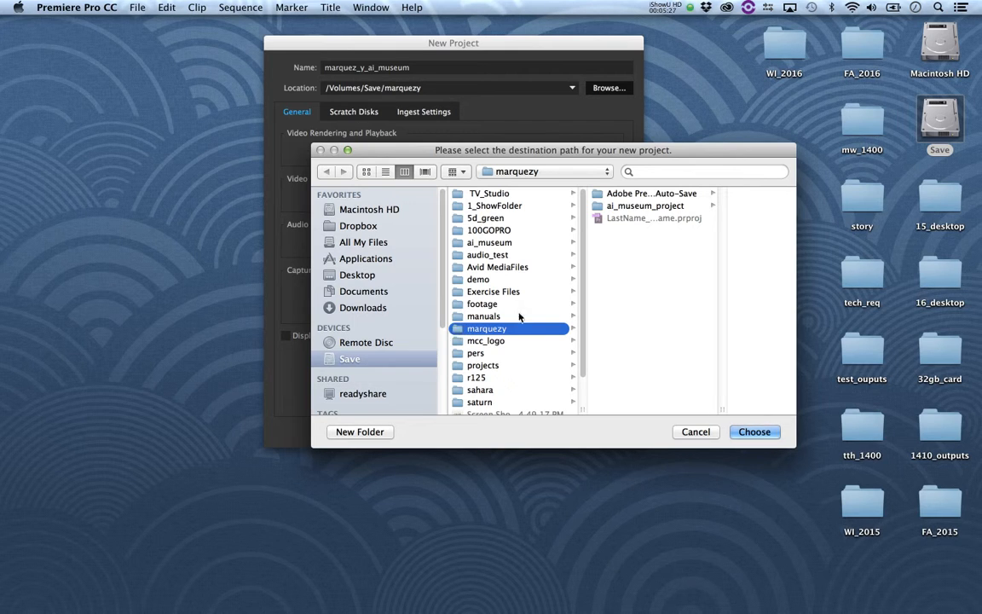
{"action": "left_click", "coordinate": [601, 206]}
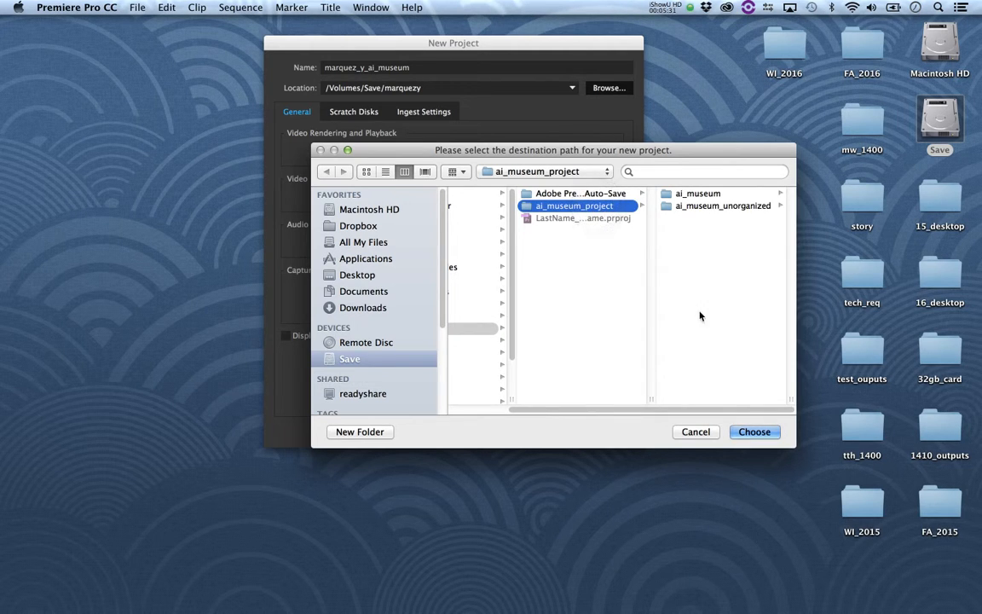
{"action": "left_click", "coordinate": [756, 432]}
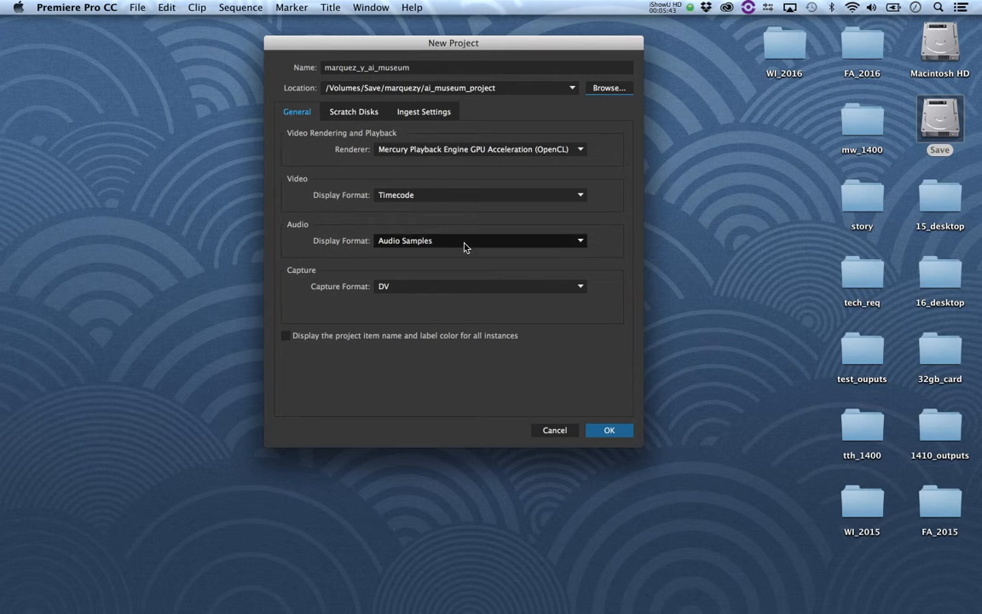
{"action": "left_click", "coordinate": [609, 430]}
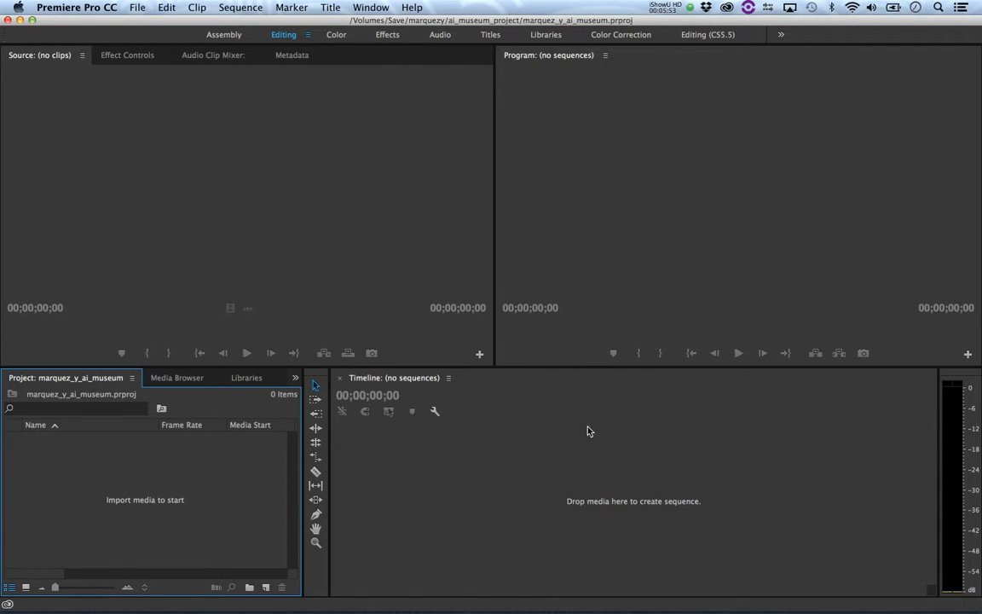
{"action": "left_click", "coordinate": [224, 399]}
{"action": "right_click", "coordinate": [126, 467]}
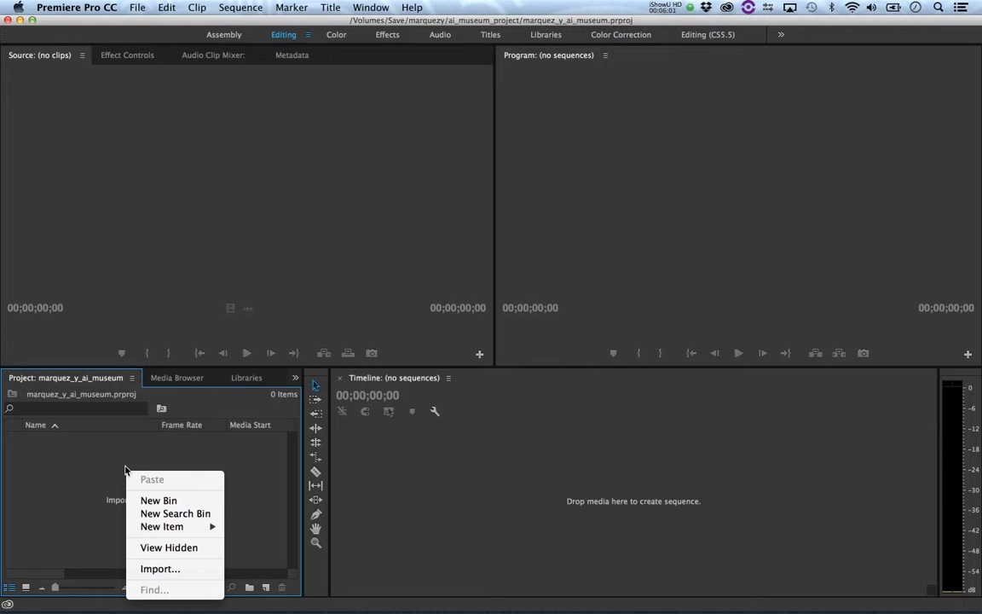
{"action": "left_click", "coordinate": [139, 9]}
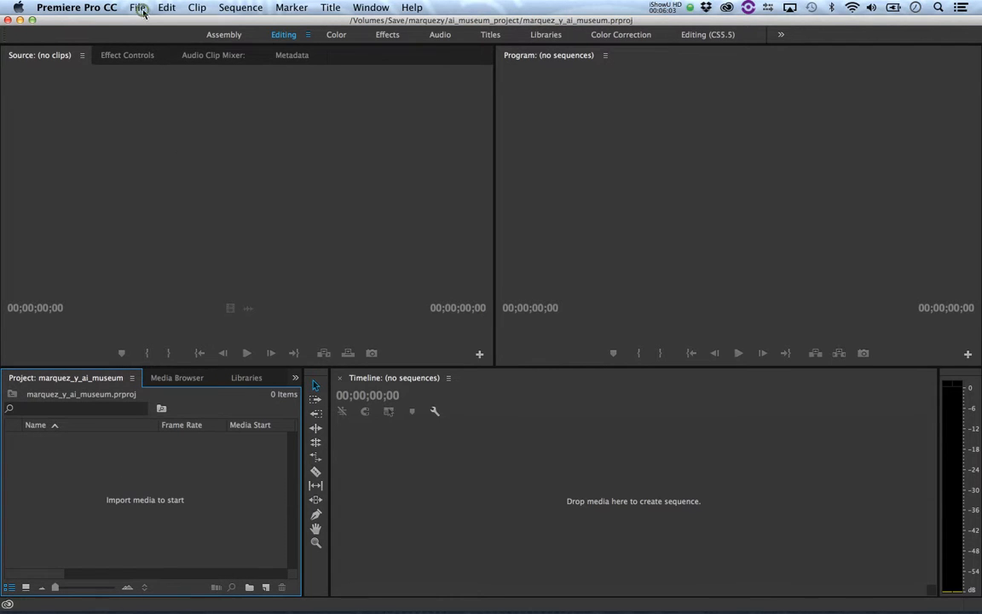
{"action": "left_click", "coordinate": [139, 8]}
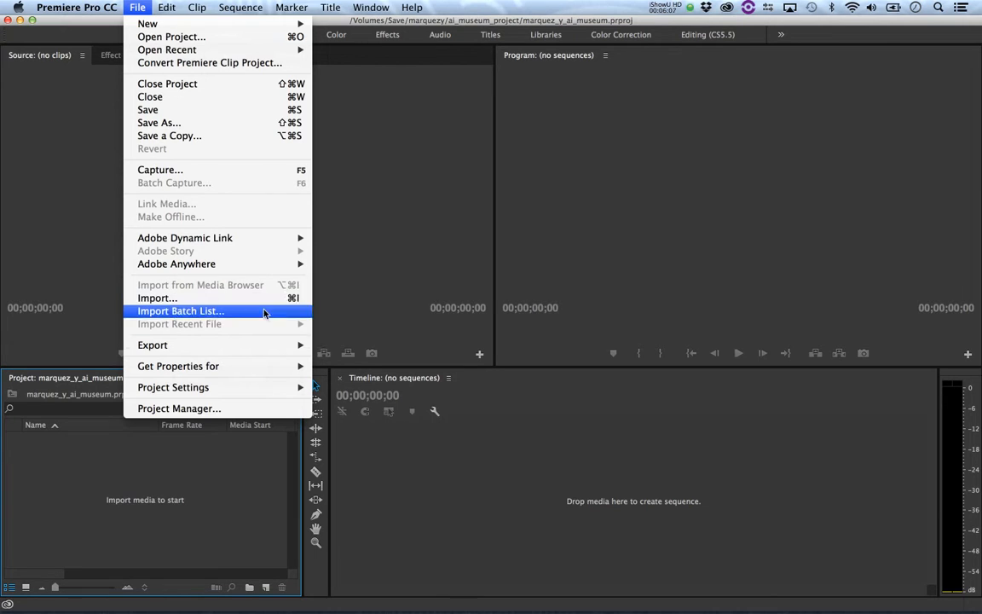
{"action": "left_click", "coordinate": [114, 450]}
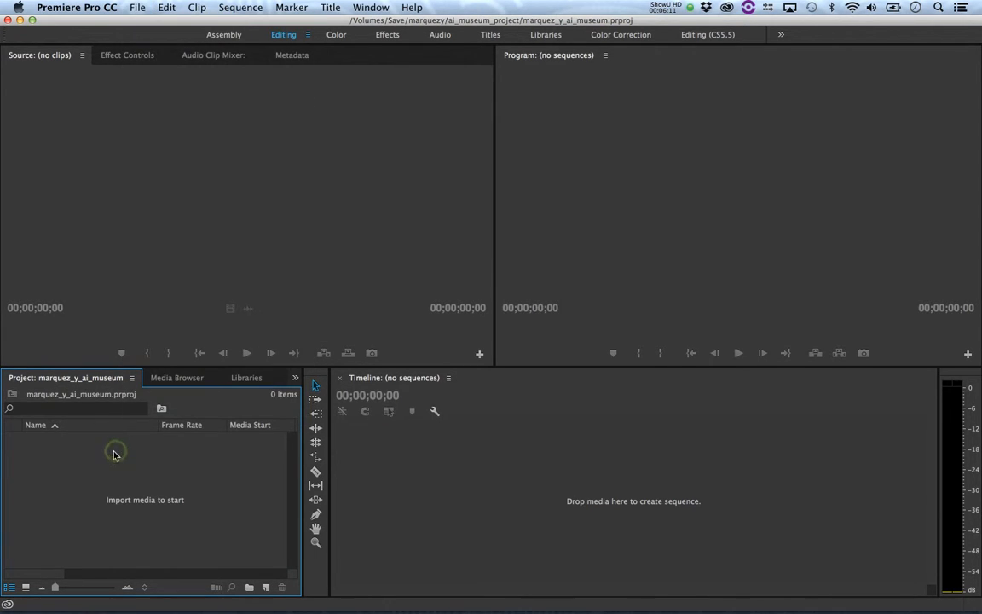
Import the whole ai_museum folder from ai_museum_project into the project
{"action": "right_click", "coordinate": [107, 452]}
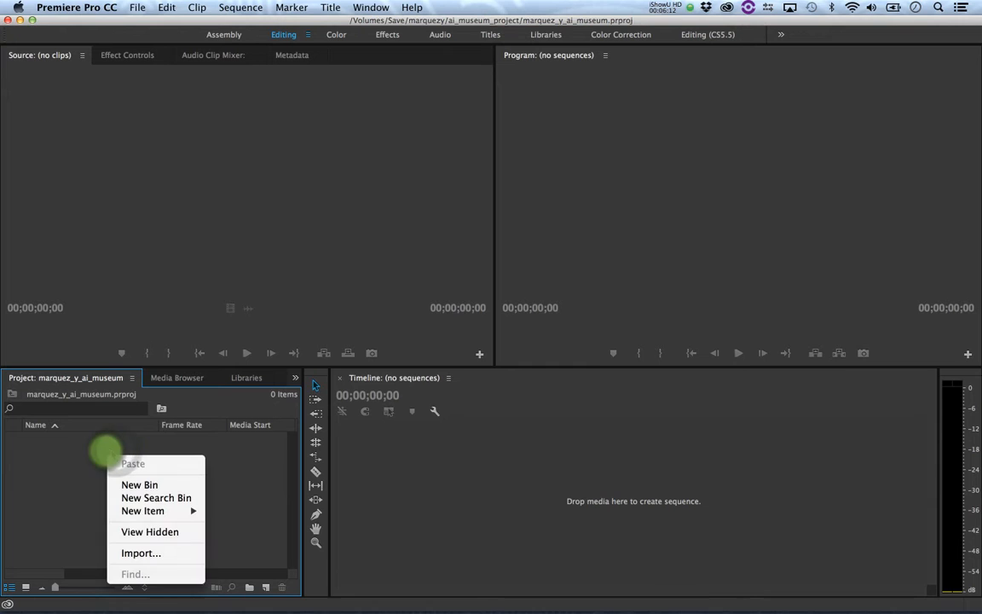
{"action": "left_click", "coordinate": [152, 554]}
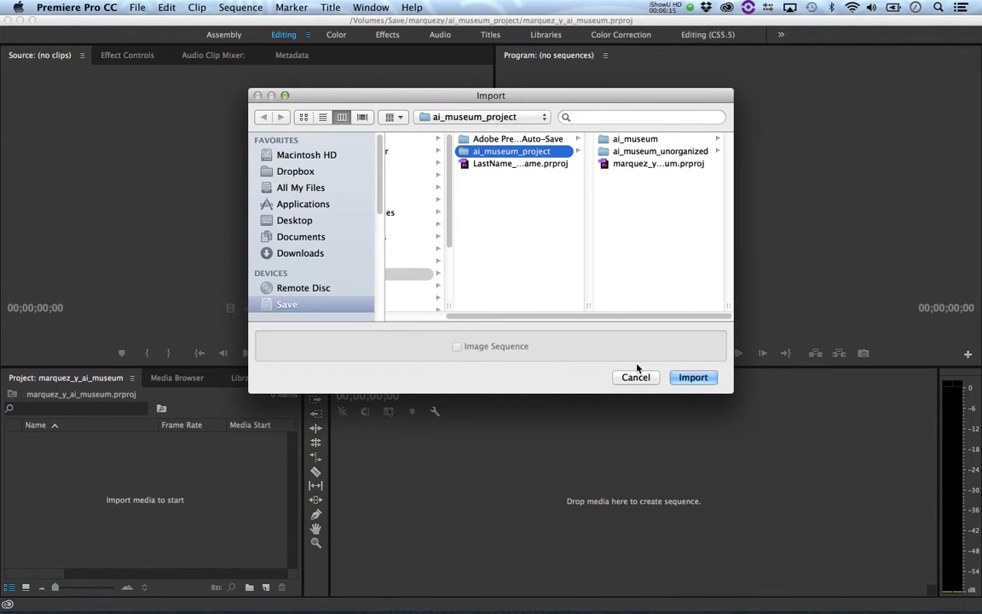
{"action": "left_click_drag", "start_coordinate": [731, 388], "coordinate": [890, 468]}
{"action": "left_click_drag", "start_coordinate": [554, 102], "coordinate": [447, 90]}
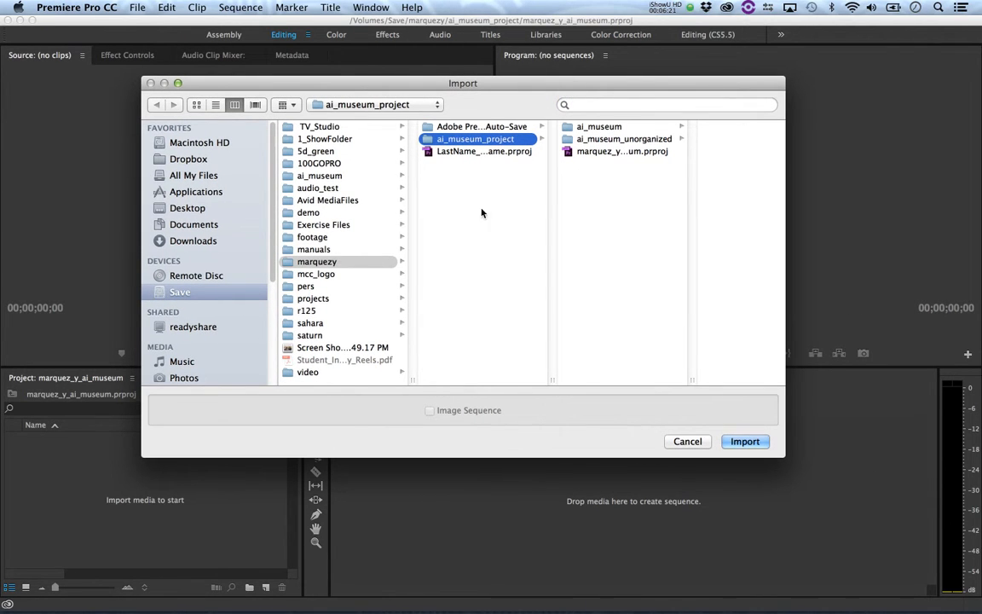
{"action": "left_click", "coordinate": [565, 128]}
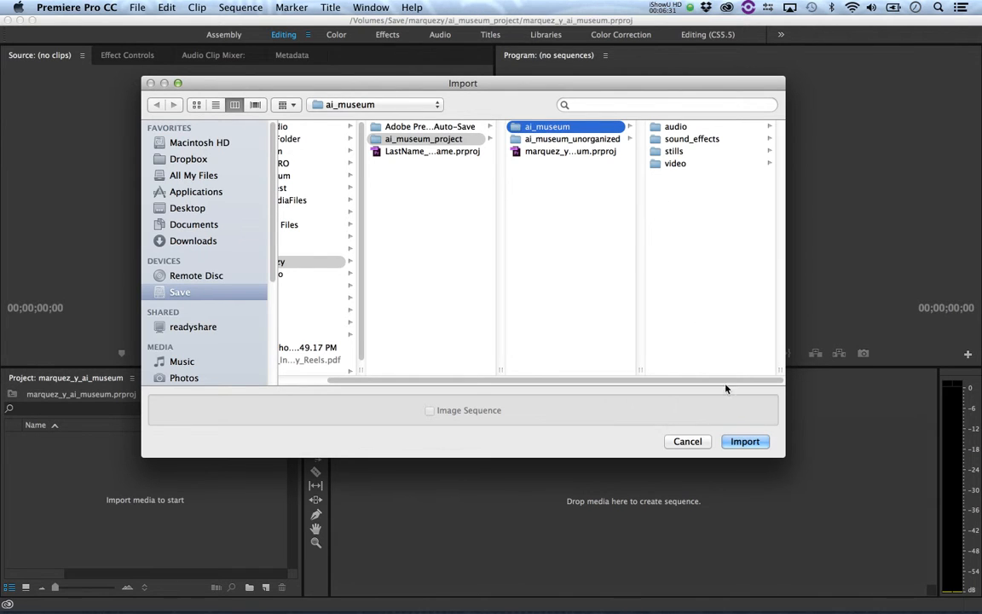
{"action": "left_click", "coordinate": [744, 442]}
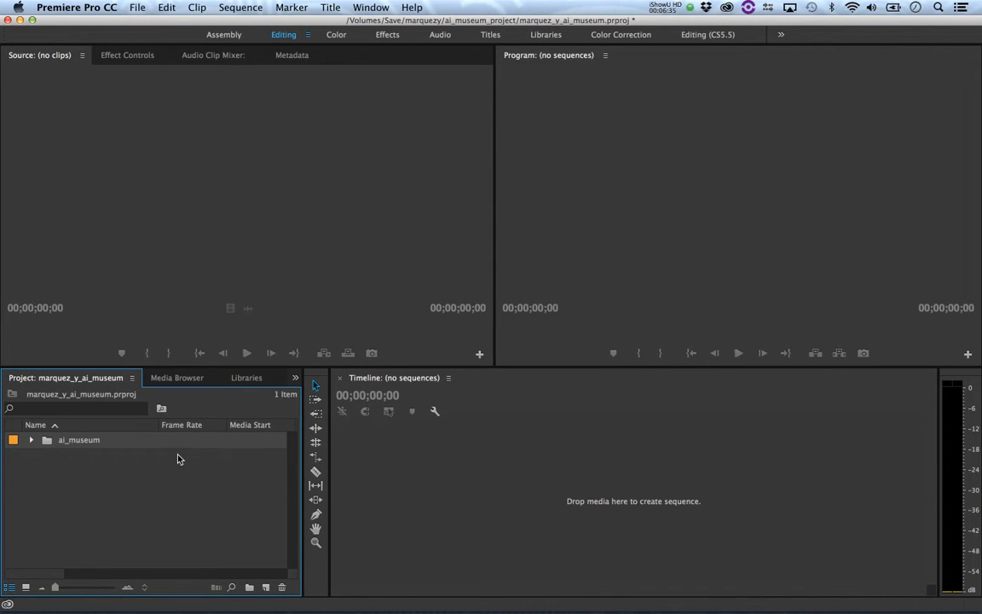
Examine the imported ai_museum bin and the contents of its audio, sound_effects and video bins, leaving only ai_museum expanded
{"action": "left_click", "coordinate": [31, 440]}
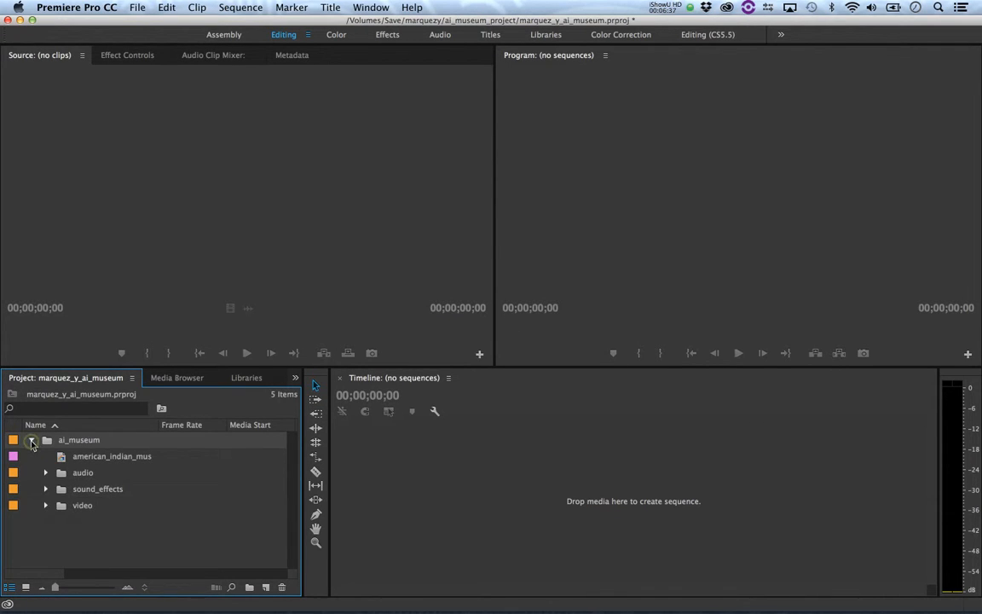
{"action": "left_click", "coordinate": [32, 441]}
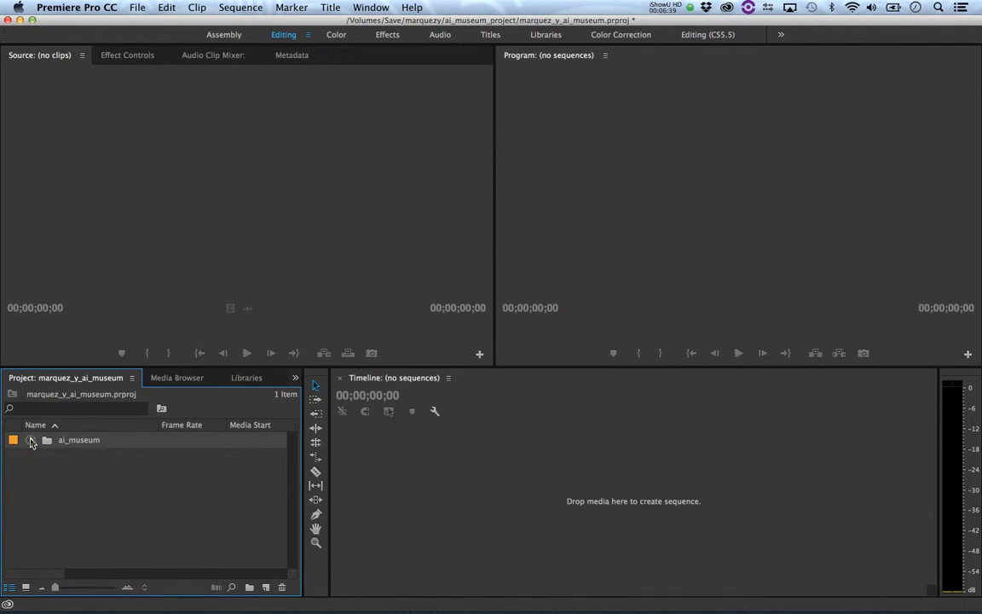
{"action": "left_click", "coordinate": [30, 441]}
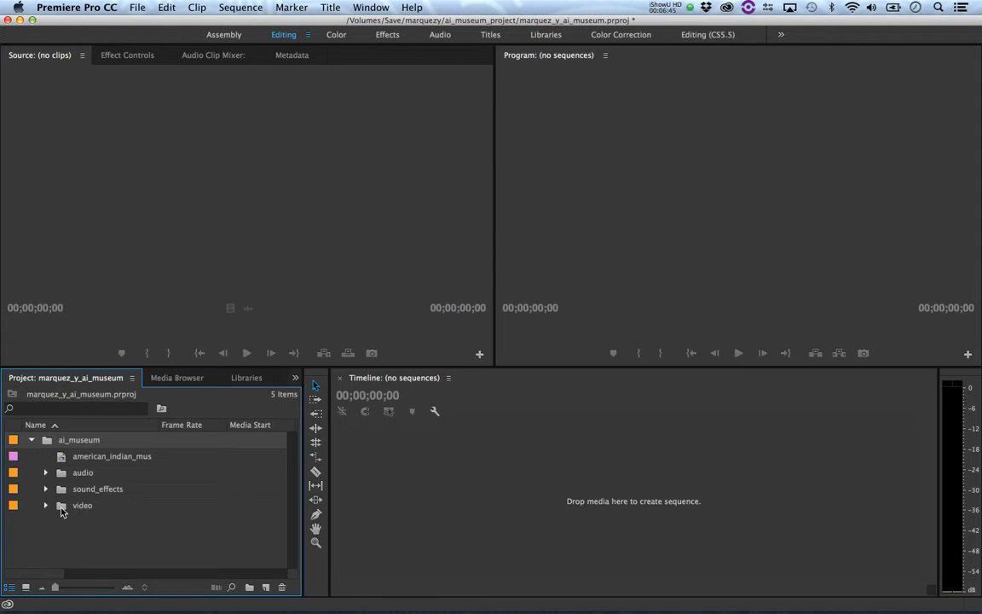
{"action": "left_click", "coordinate": [31, 439]}
{"action": "left_click", "coordinate": [45, 472]}
{"action": "left_click", "coordinate": [45, 472]}
{"action": "left_click", "coordinate": [45, 489]}
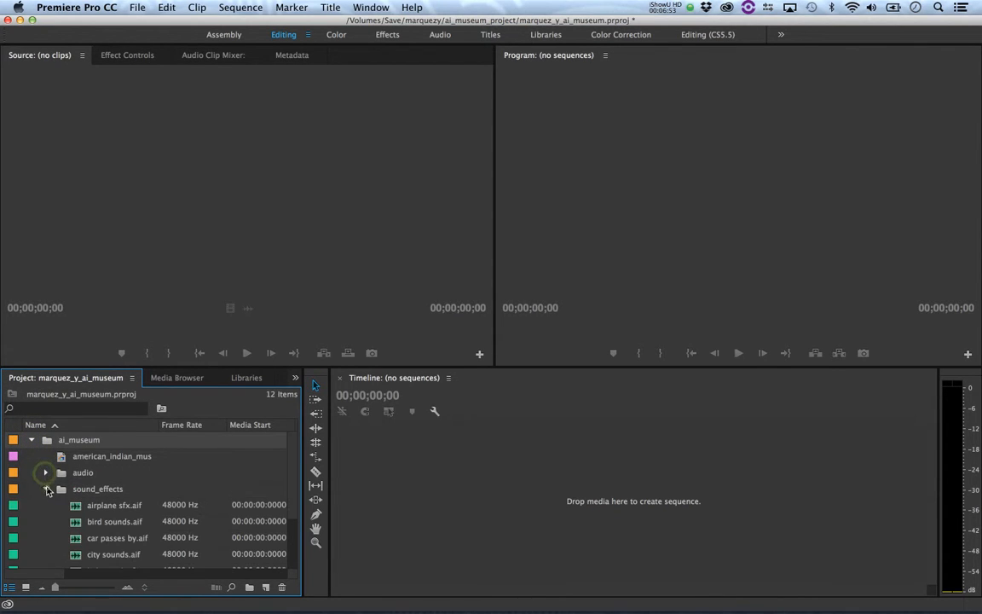
{"action": "left_click", "coordinate": [45, 488]}
{"action": "left_click", "coordinate": [45, 505]}
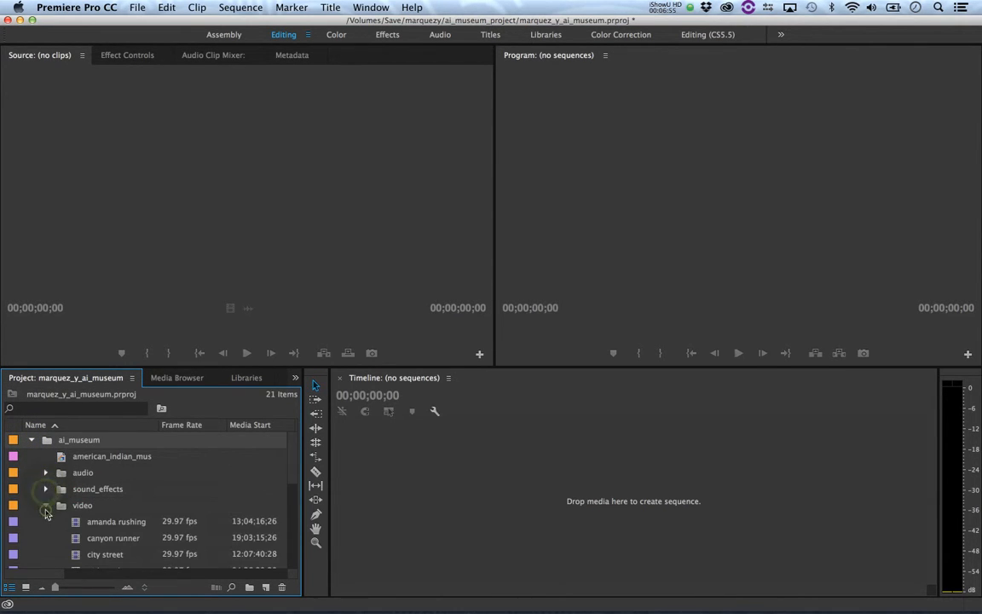
{"action": "left_click", "coordinate": [45, 505]}
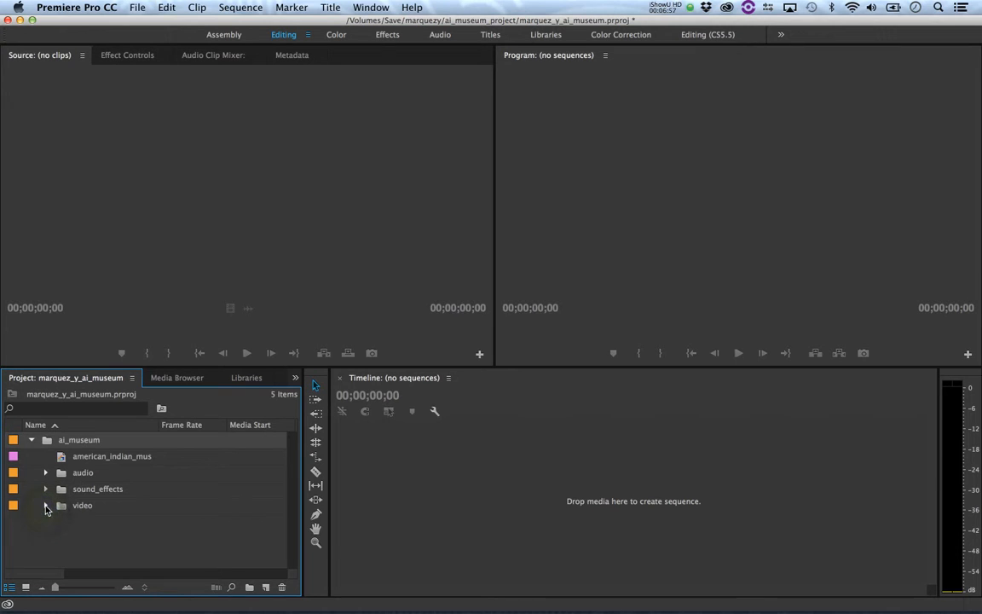
Switch to Finder, examine the subfolders of ai_museum inside ai_museum_project on the Save drive, and return to Premiere Pro
{"action": "key", "text": "super+Tab"}
{"action": "left_click", "coordinate": [88, 6]}
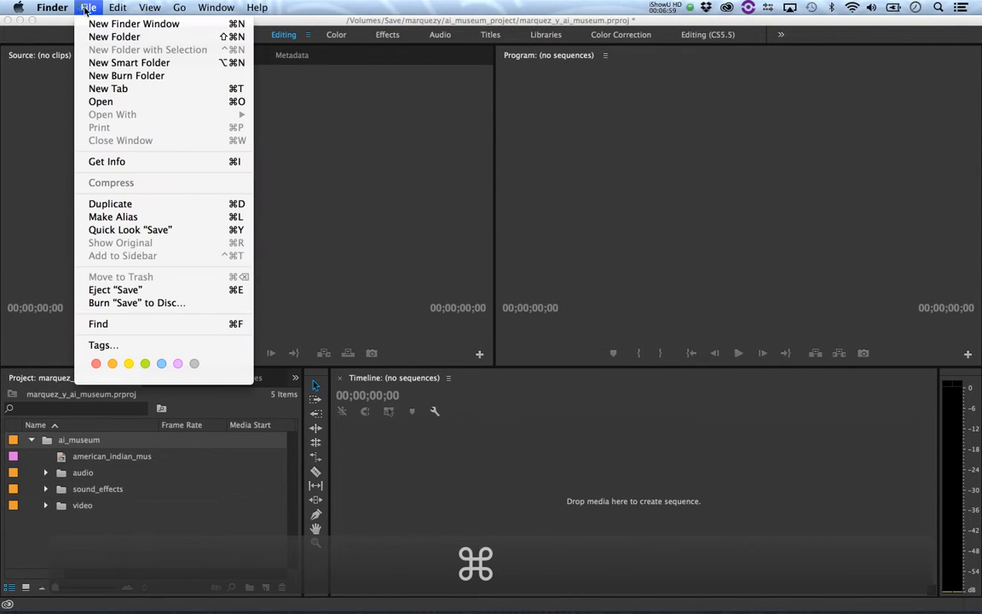
{"action": "left_click", "coordinate": [90, 26]}
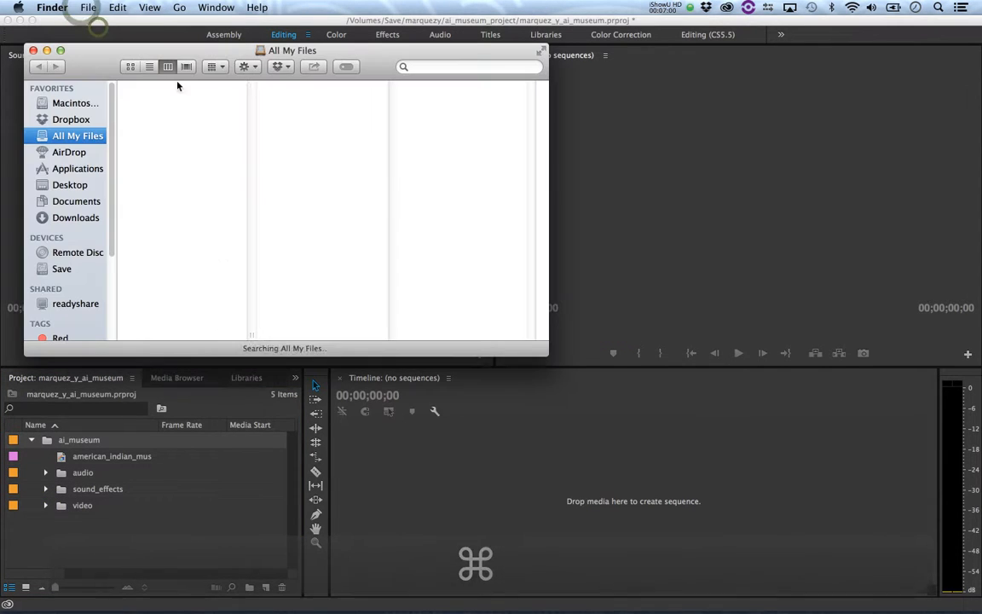
{"action": "left_click", "coordinate": [61, 269]}
{"action": "left_click", "coordinate": [155, 222]}
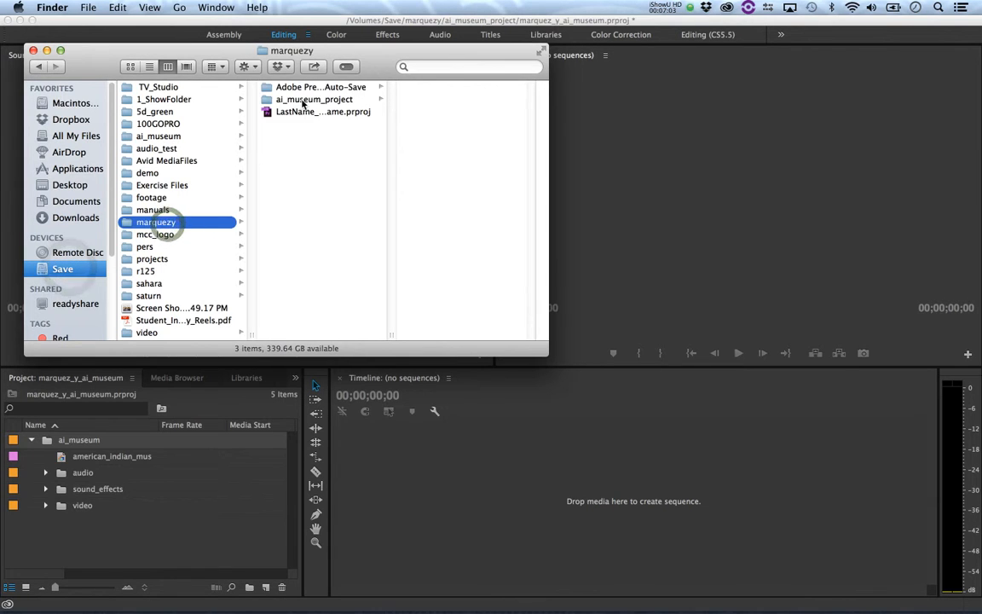
{"action": "left_click", "coordinate": [312, 100]}
{"action": "left_click", "coordinate": [432, 87]}
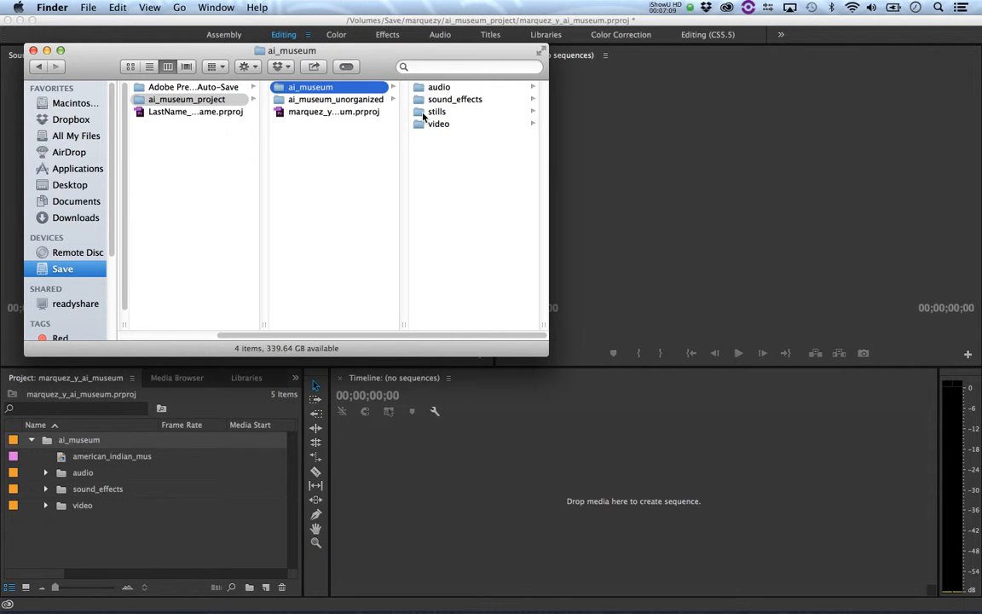
{"action": "left_click", "coordinate": [129, 515]}
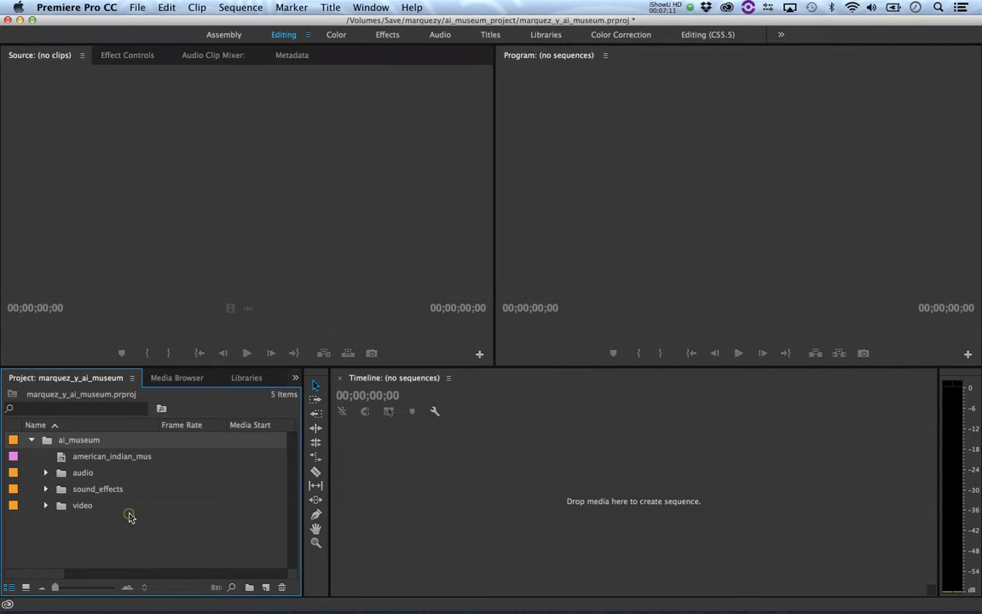
Create a new bin named stills inside the ai_museum bin
{"action": "left_click", "coordinate": [32, 441]}
{"action": "left_click", "coordinate": [32, 442]}
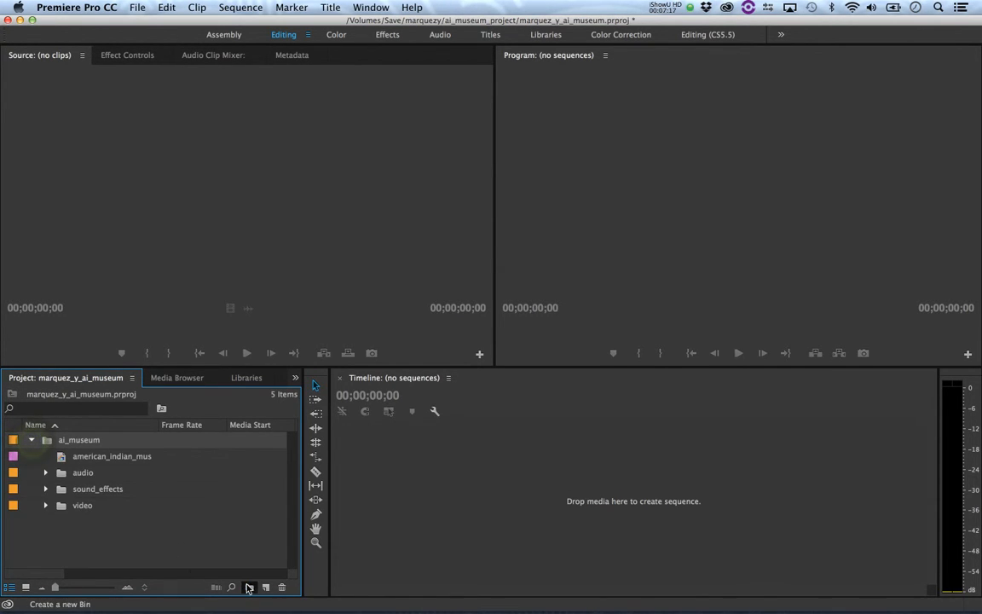
{"action": "left_click", "coordinate": [248, 587]}
{"action": "type", "text": "stills"}
{"action": "key", "text": "Tab"}
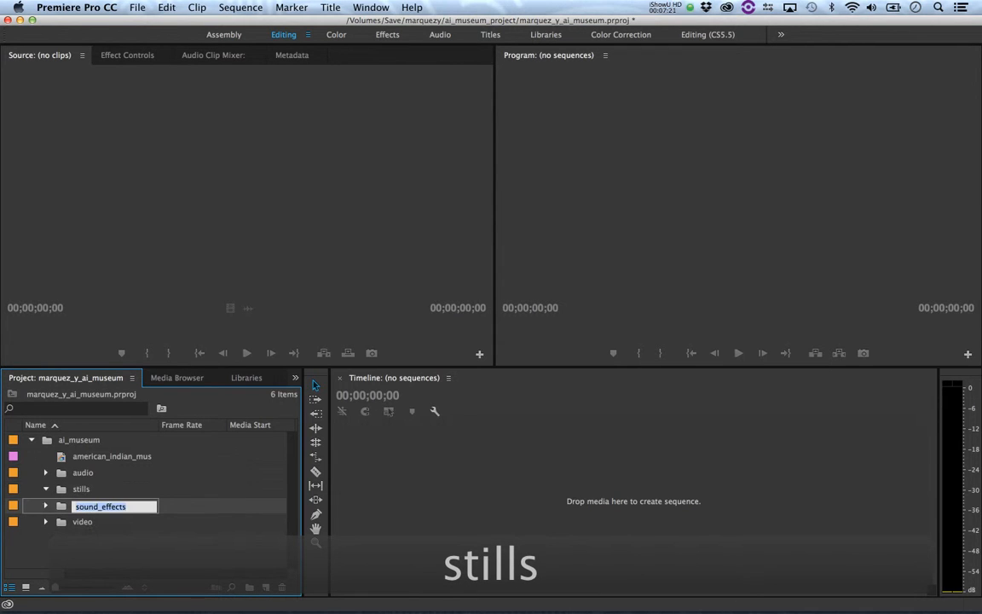
Move the american_indian_museum image into the stills bin, collapse that bin and save the project
{"action": "left_click", "coordinate": [60, 463]}
{"action": "left_click_drag", "start_coordinate": [60, 463], "coordinate": [59, 489]}
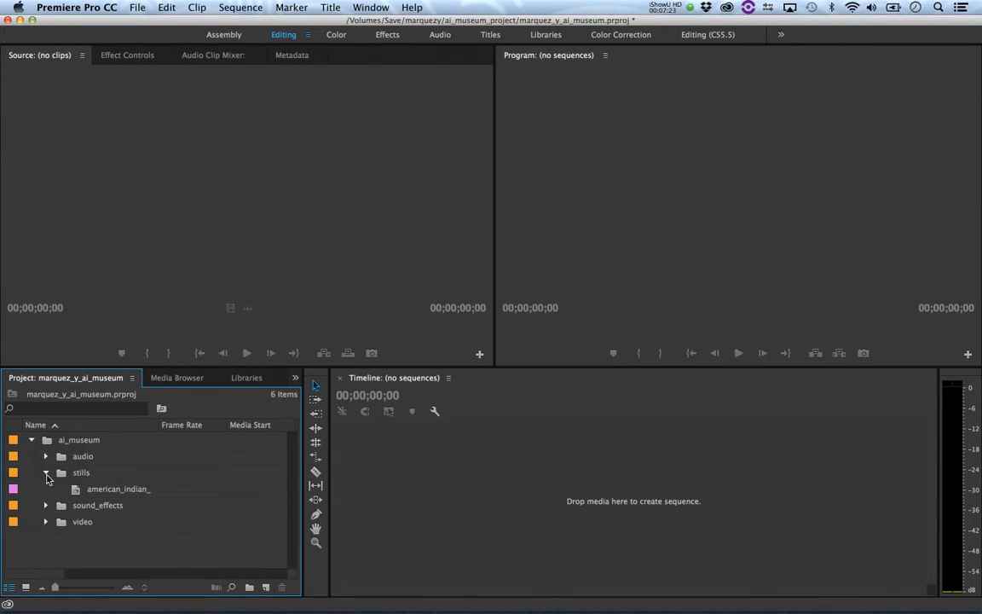
{"action": "left_click", "coordinate": [46, 472]}
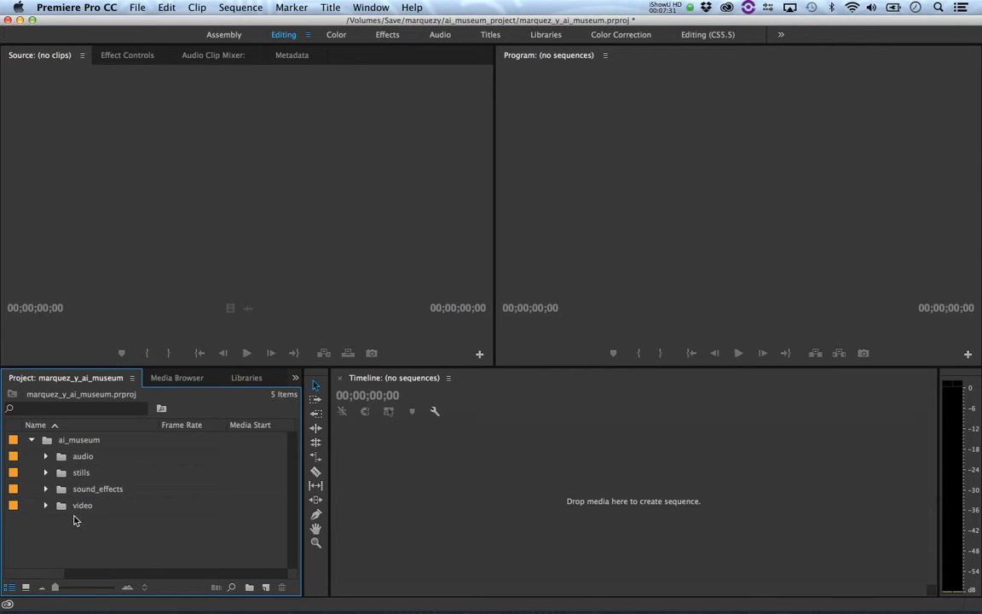
{"action": "key", "text": "ctrl+s"}
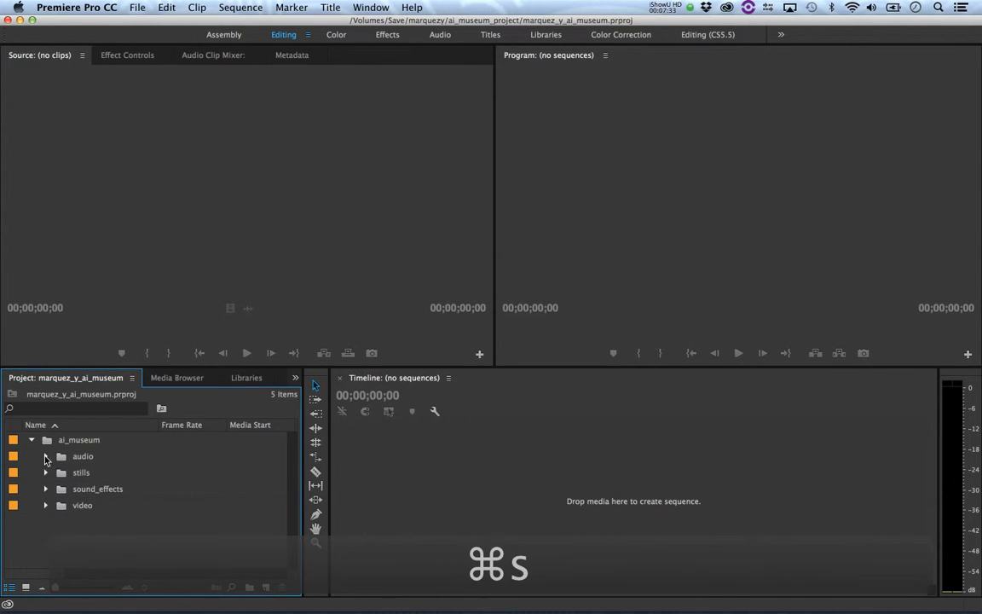
Examine the audio and video bins' clips with the Project panel maximized, collapse ai_museum and restore the panel size
{"action": "left_click", "coordinate": [45, 456]}
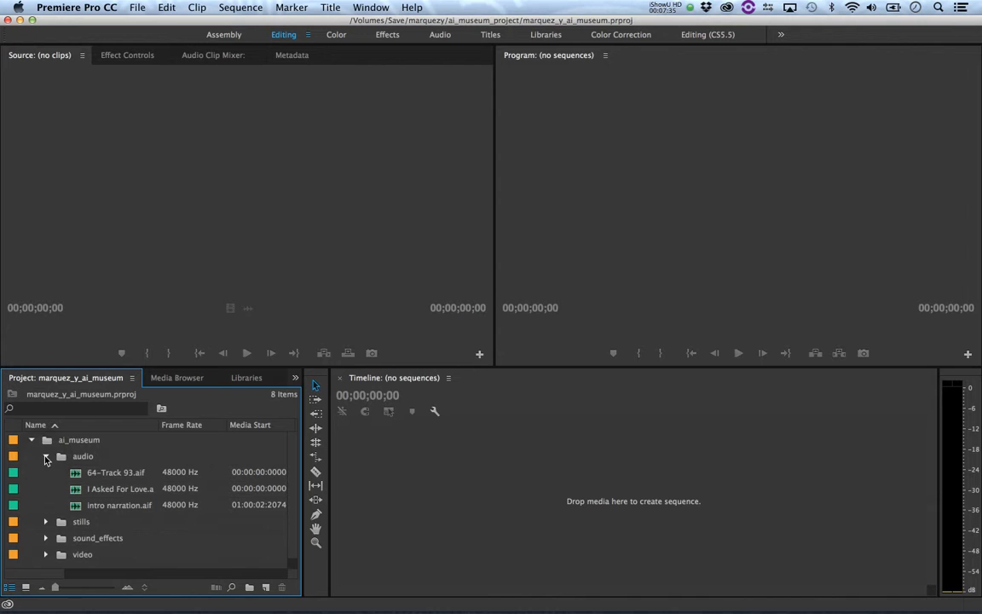
{"action": "key", "text": "grave"}
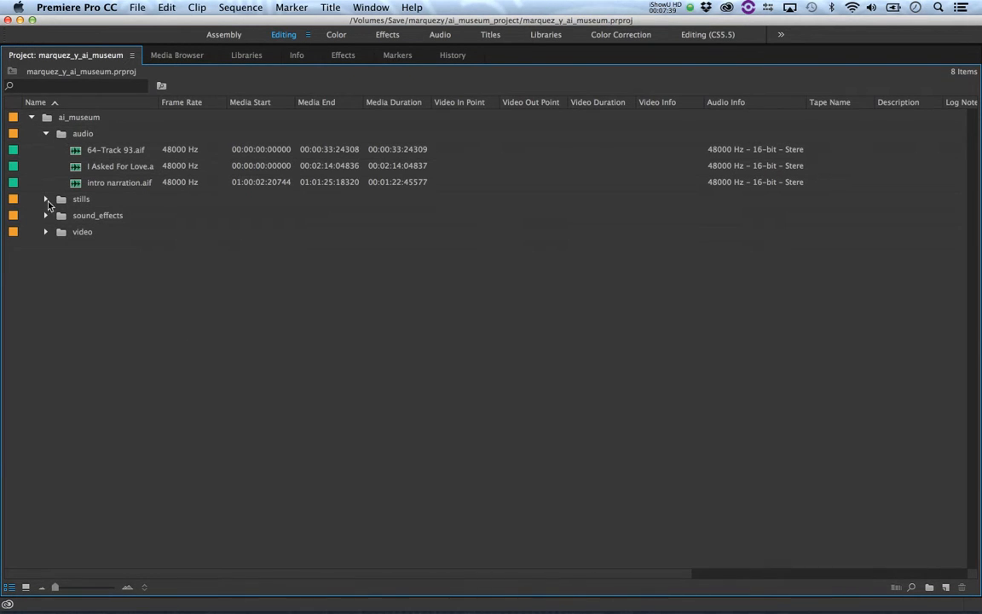
{"action": "left_click", "coordinate": [46, 232]}
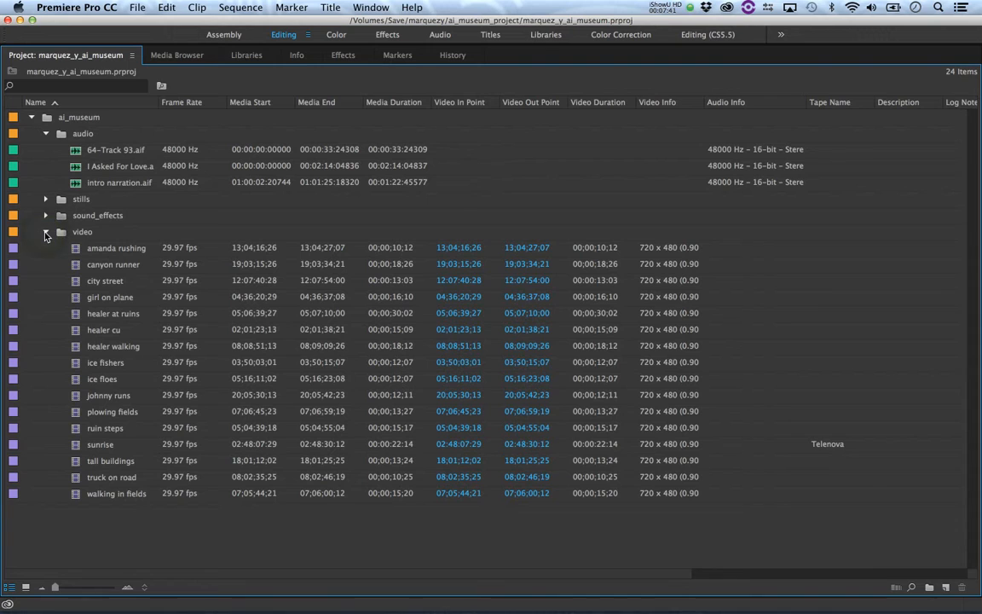
{"action": "left_click", "coordinate": [46, 232]}
{"action": "left_click", "coordinate": [46, 134]}
{"action": "left_click", "coordinate": [32, 118]}
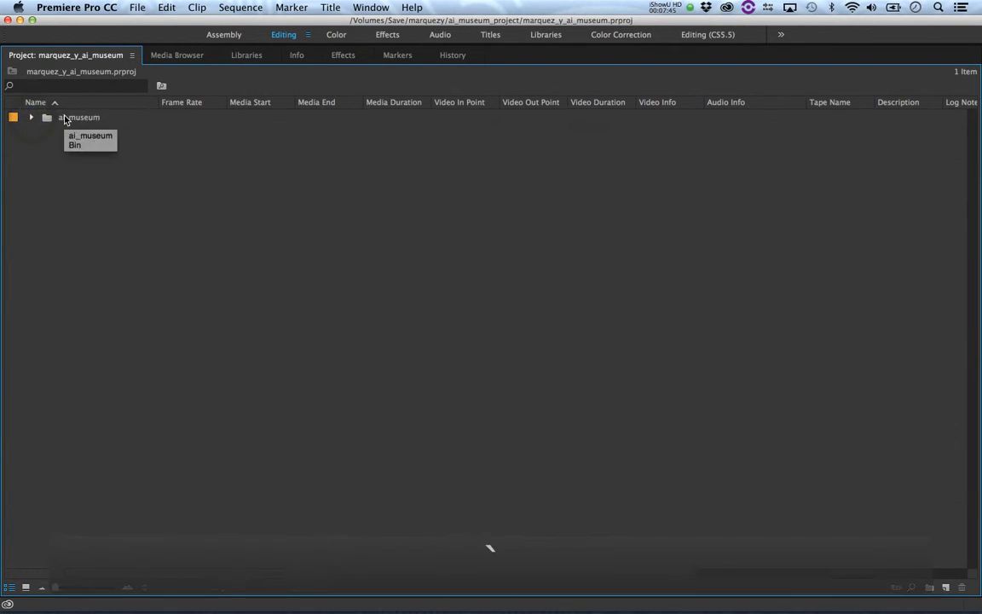
{"action": "key", "text": "grave"}
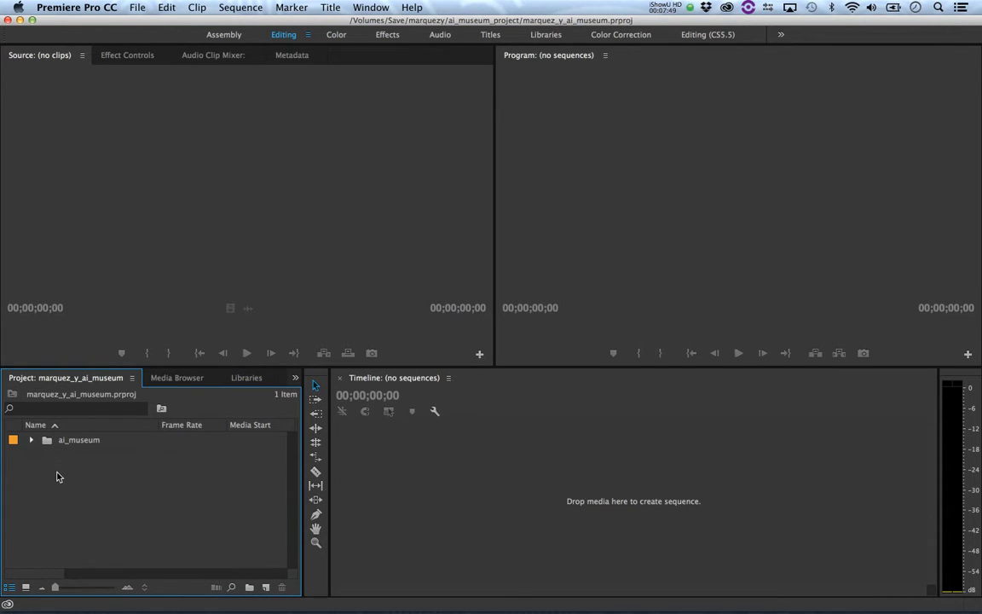
Rename the ai_museum bin as ai_museum_organized
{"action": "left_click", "coordinate": [98, 445]}
{"action": "left_click", "coordinate": [98, 444]}
{"action": "left_click", "coordinate": [104, 444]}
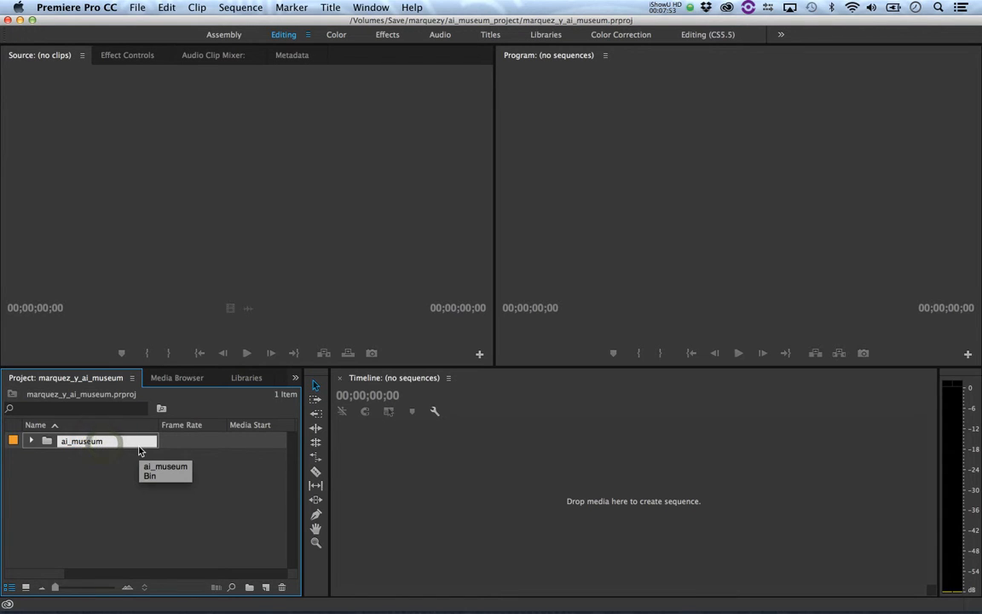
{"action": "type", "text": "_organized"}
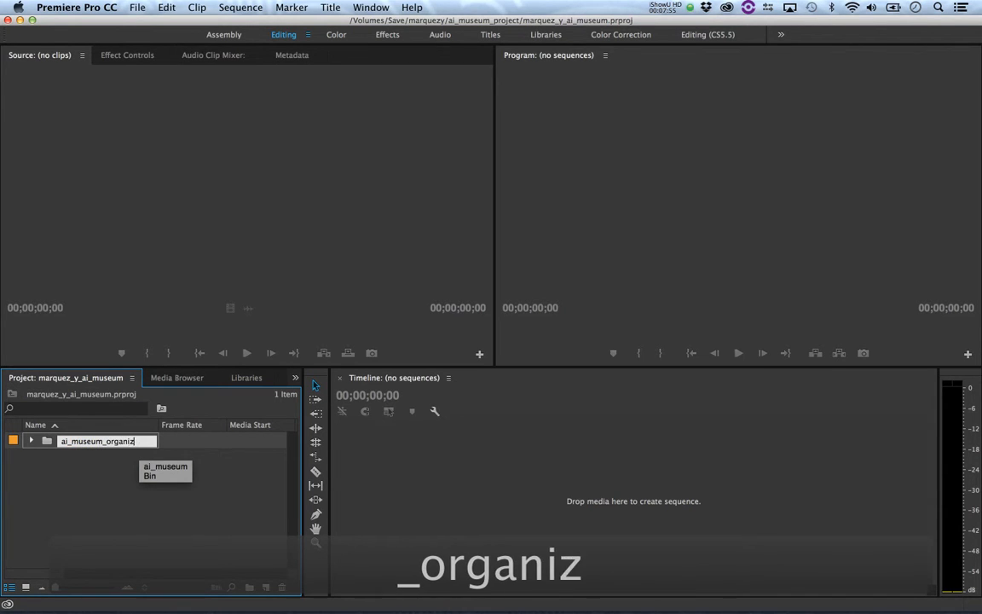
{"action": "left_click", "coordinate": [124, 483]}
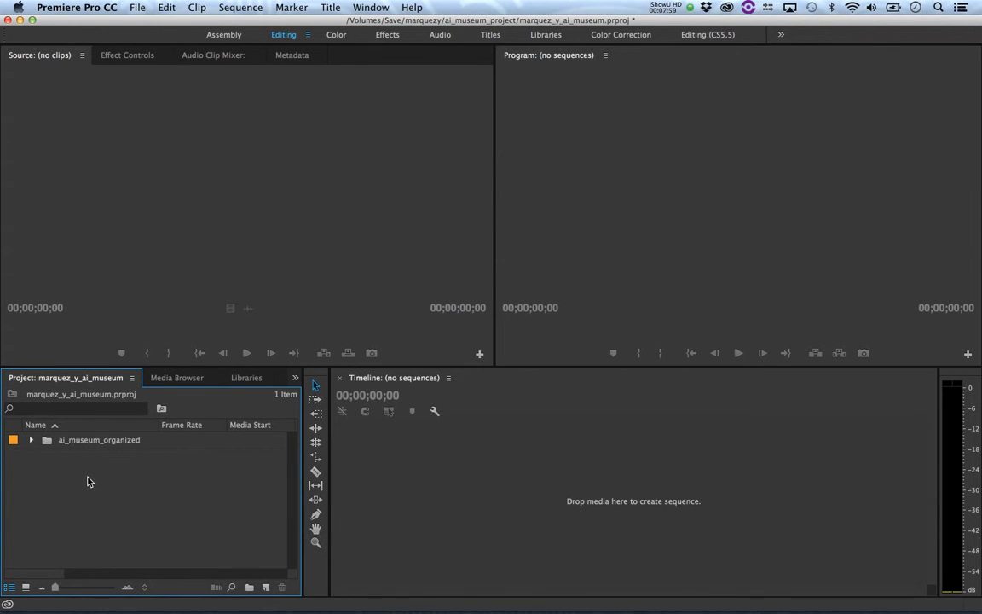
Import the whole ai_museum_unorganized folder from ai_museum_project into the project
{"action": "key", "text": "super+i"}
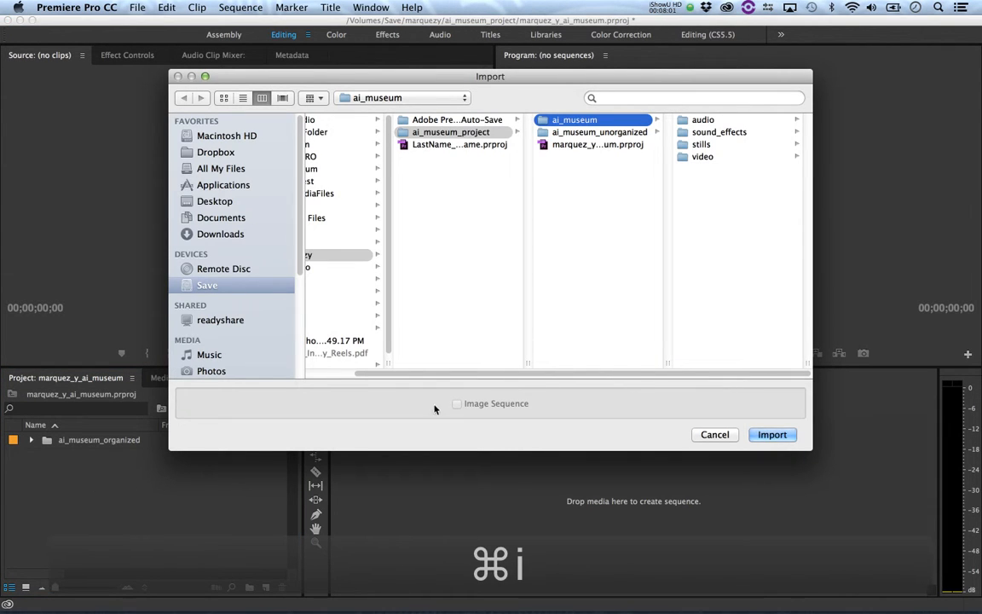
{"action": "left_click", "coordinate": [552, 133]}
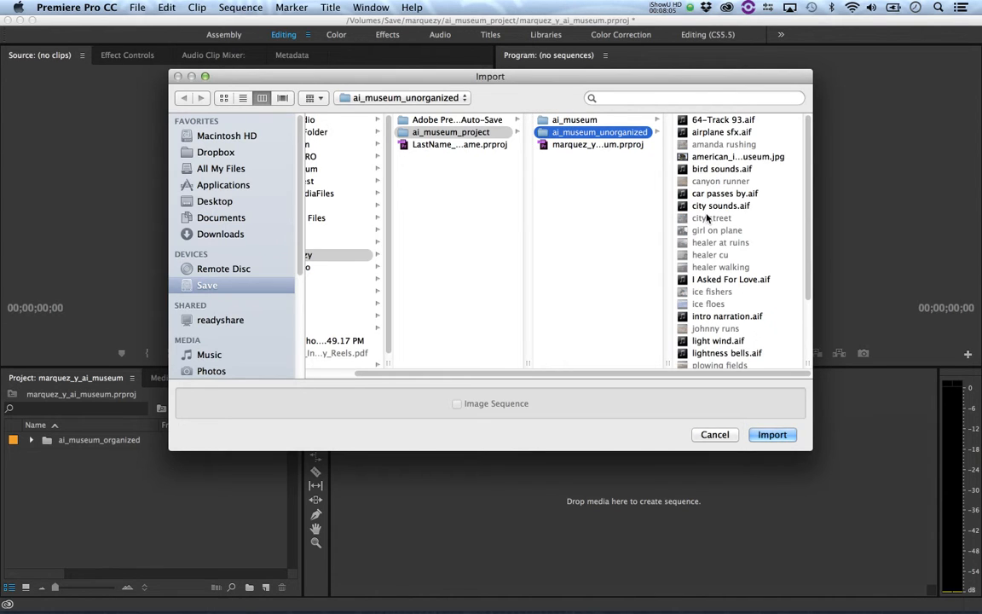
{"action": "left_click", "coordinate": [779, 437]}
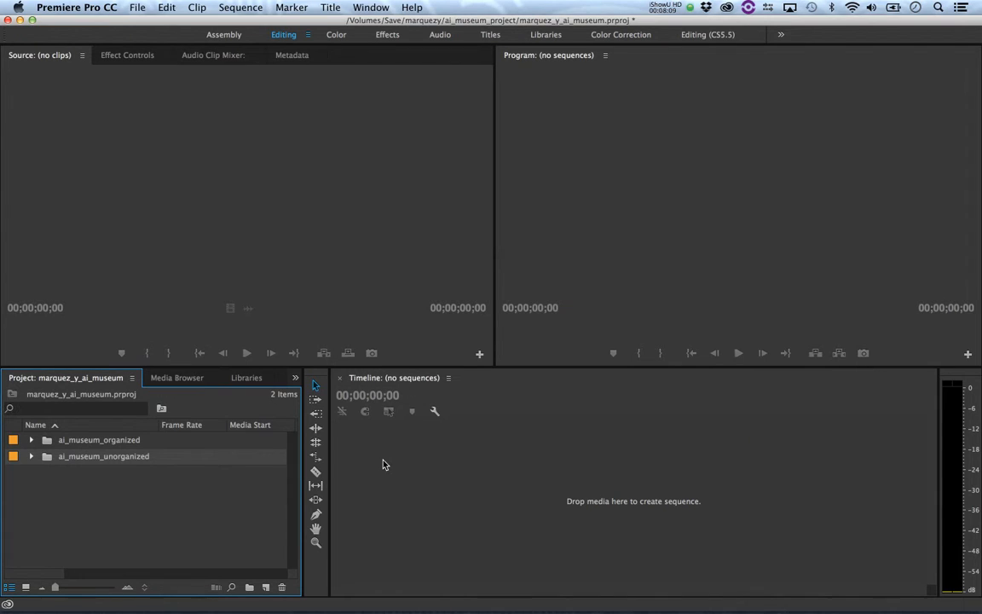
Open the ai_museum_unorganized bin, maximize its panel and review the clips in both name sort orders
{"action": "double_click", "coordinate": [47, 458]}
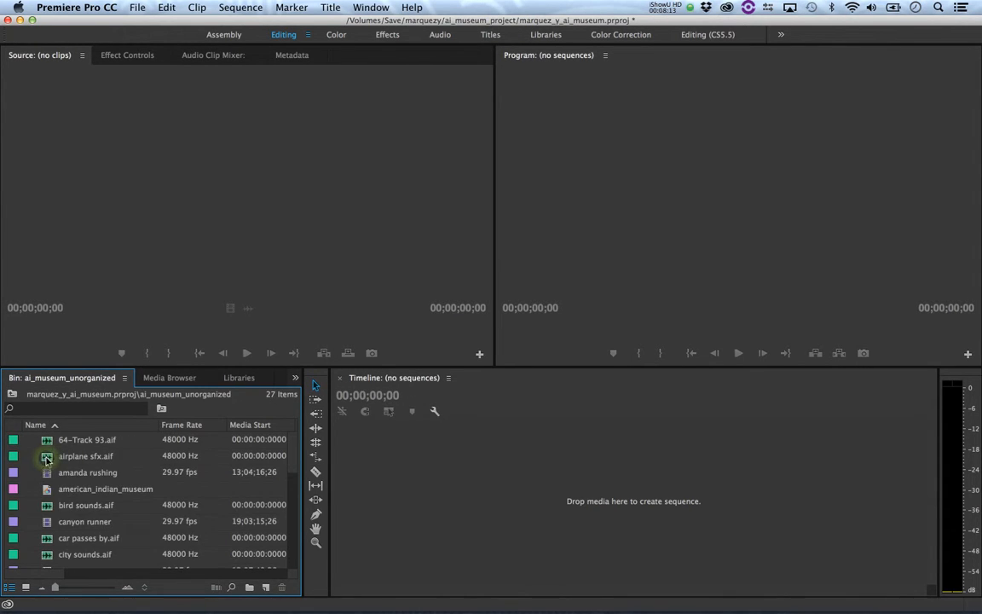
{"action": "scroll", "coordinate": [97, 502], "scroll_direction": "down", "scroll_amount": 5}
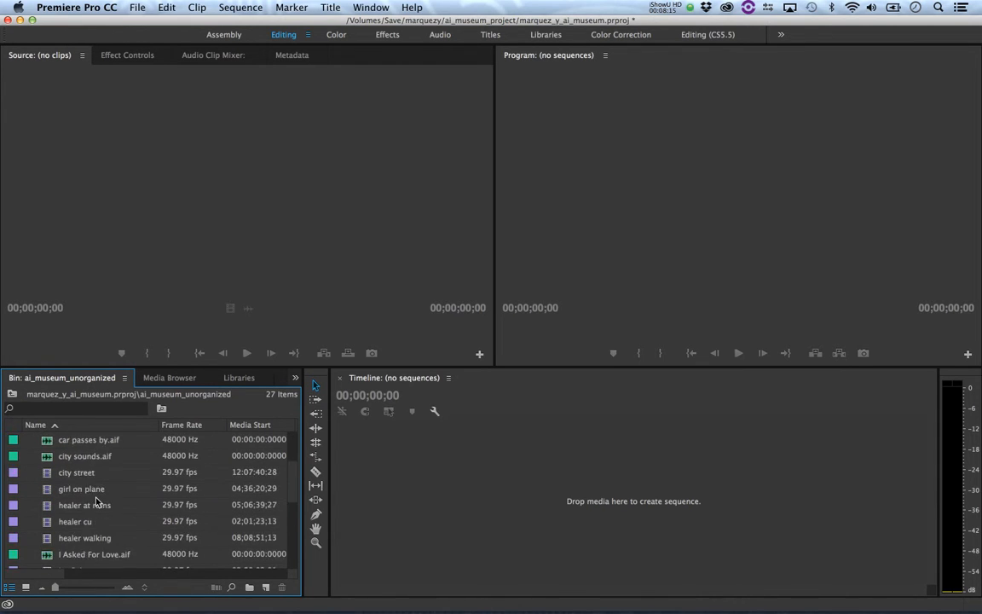
{"action": "scroll", "coordinate": [96, 502], "scroll_direction": "up", "scroll_amount": 5}
{"action": "scroll", "coordinate": [97, 502], "scroll_direction": "down", "scroll_amount": 6}
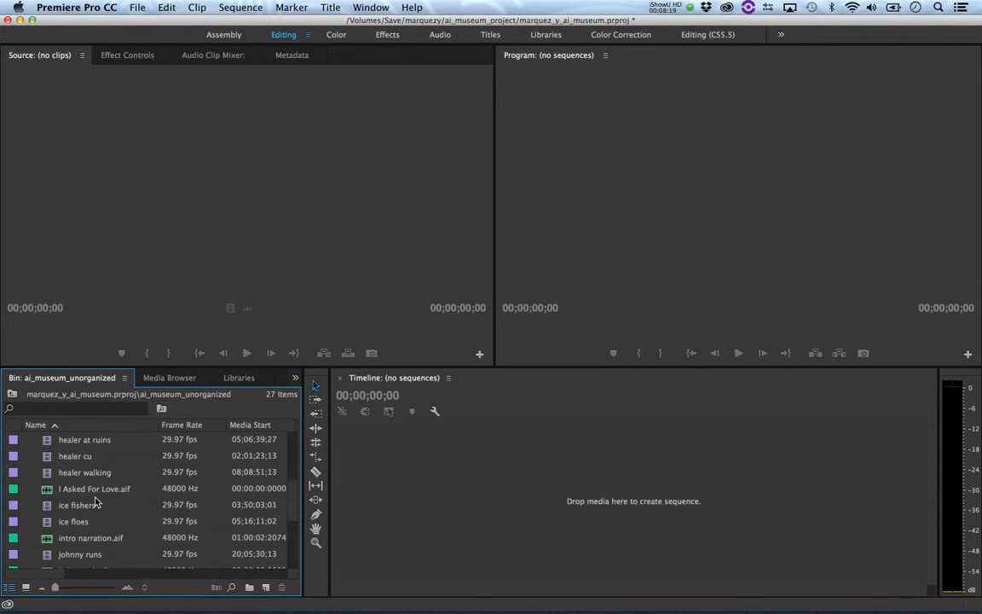
{"action": "key", "text": "grave"}
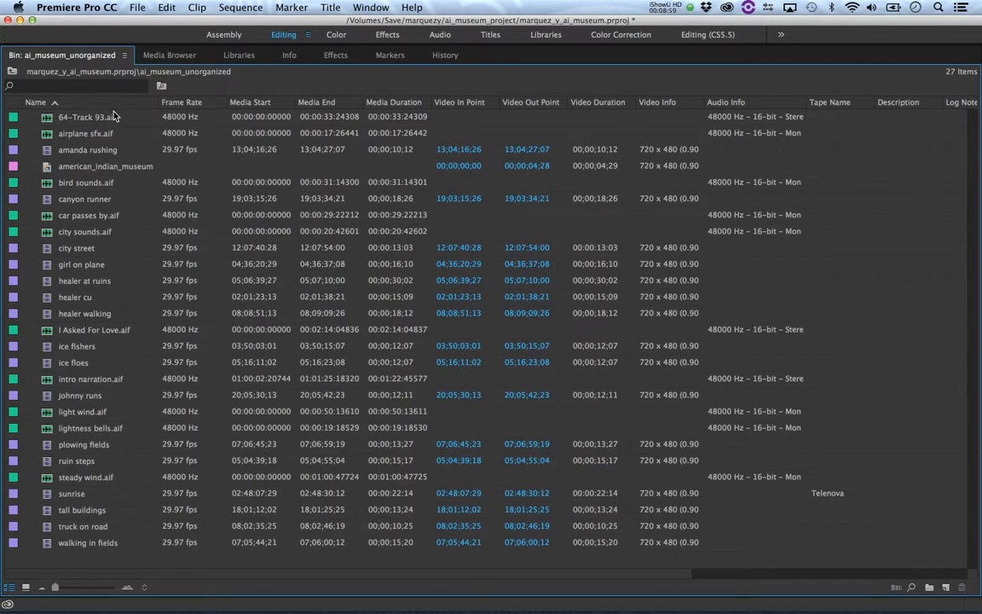
{"action": "left_click", "coordinate": [54, 104]}
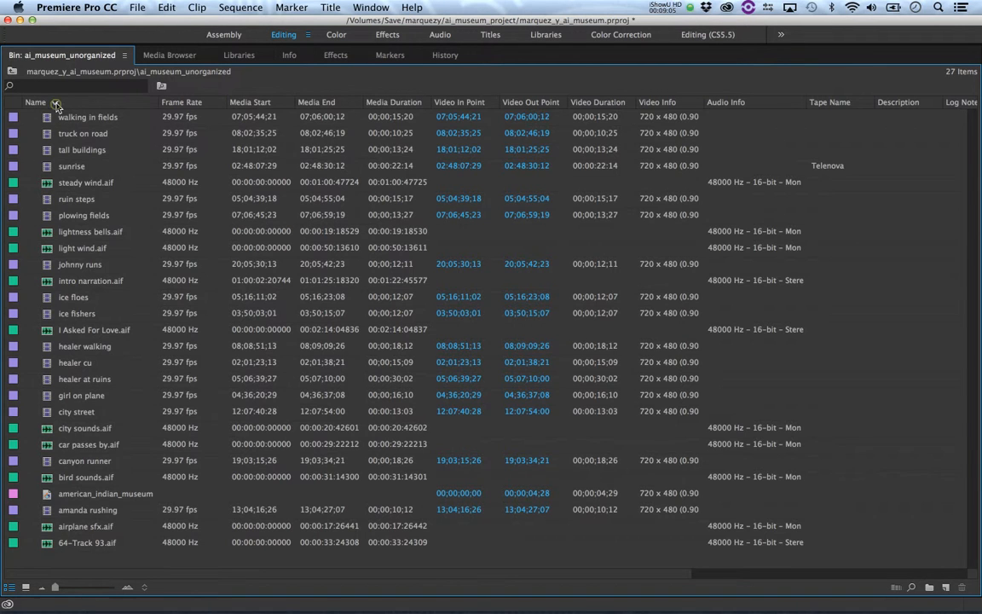
{"action": "left_click", "coordinate": [55, 103]}
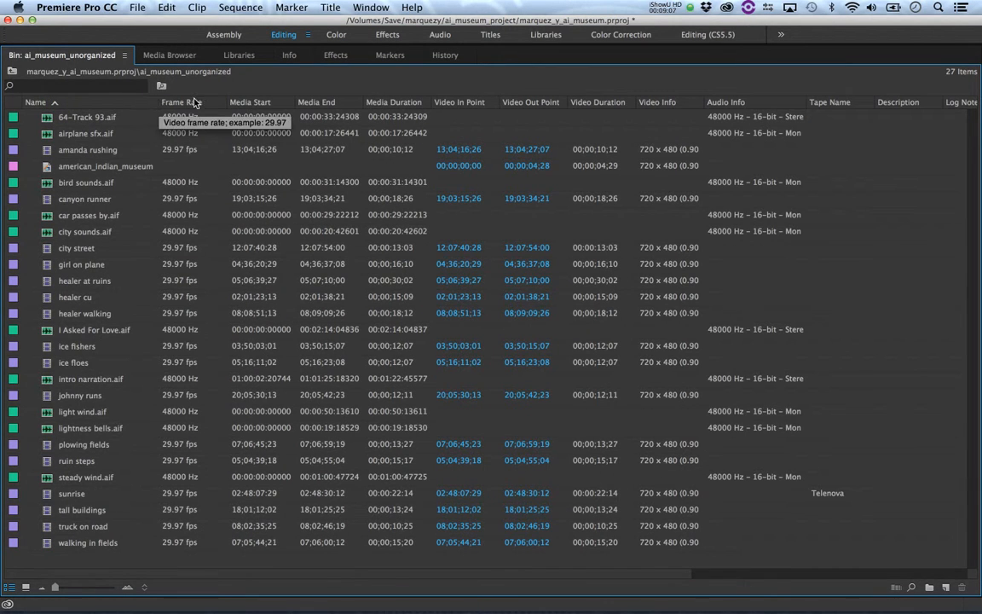
Add the Media Type column to the bin through Metadata Display and sort the clips by media type in descending order
{"action": "right_click", "coordinate": [149, 101]}
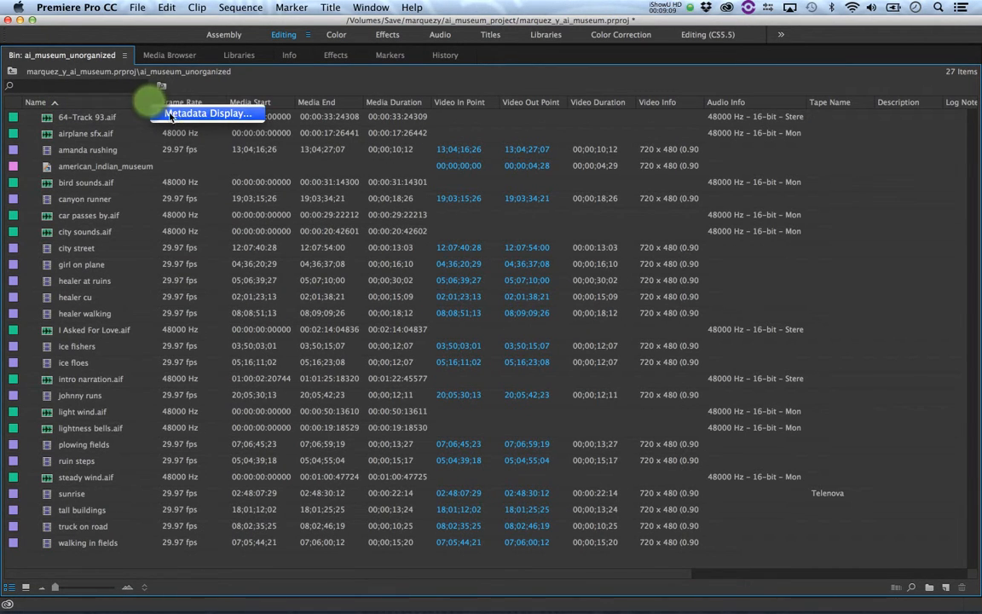
{"action": "left_click", "coordinate": [140, 102]}
{"action": "right_click", "coordinate": [143, 103]}
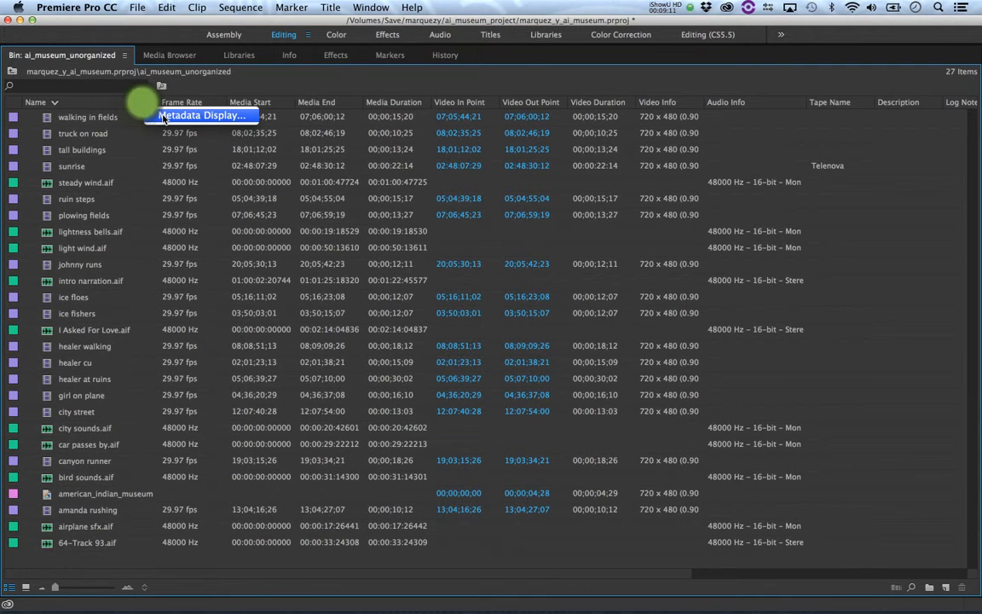
{"action": "left_click", "coordinate": [164, 118]}
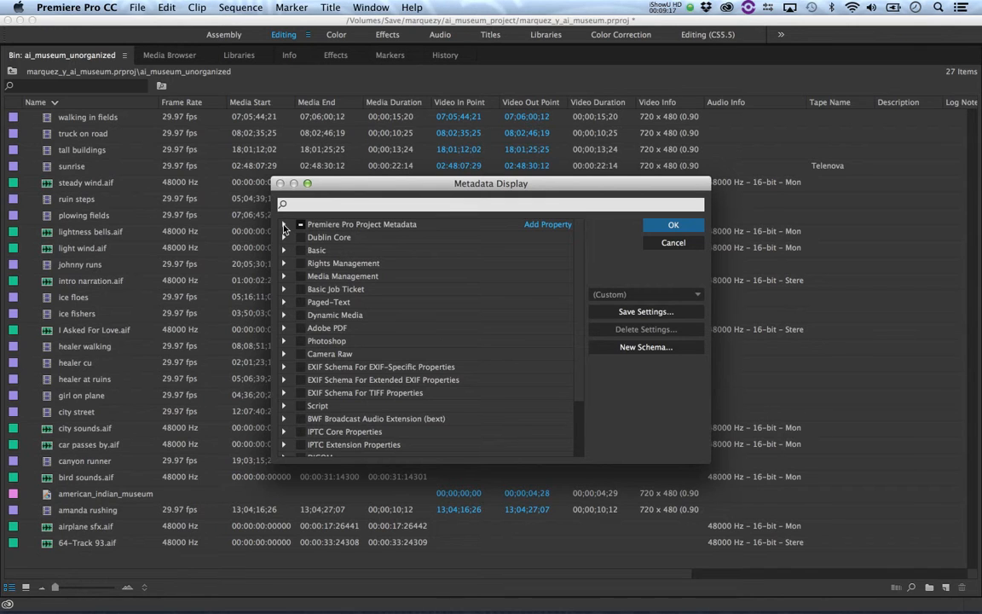
{"action": "left_click", "coordinate": [285, 227]}
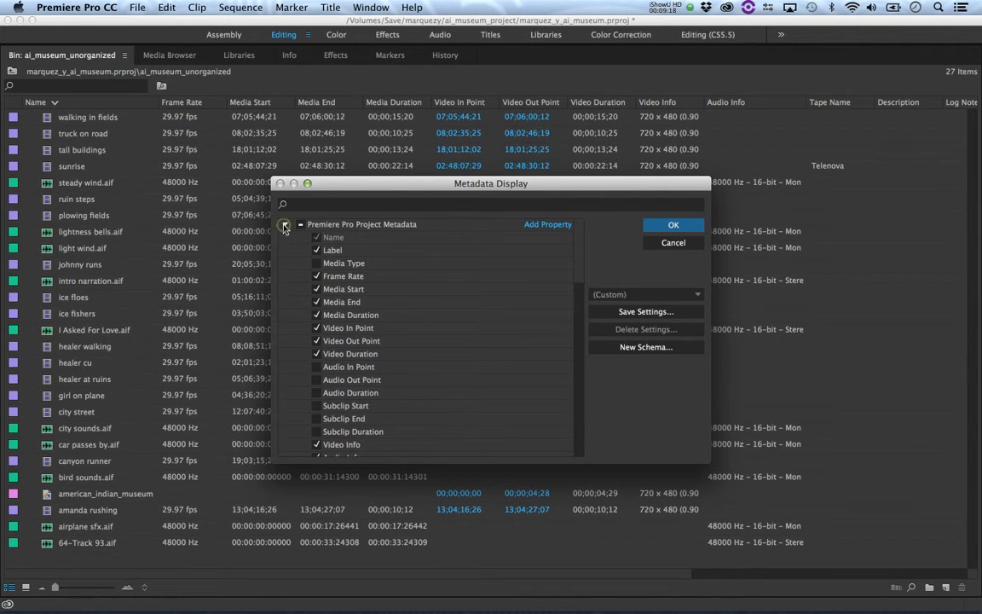
{"action": "left_click", "coordinate": [316, 263]}
{"action": "left_click", "coordinate": [673, 225]}
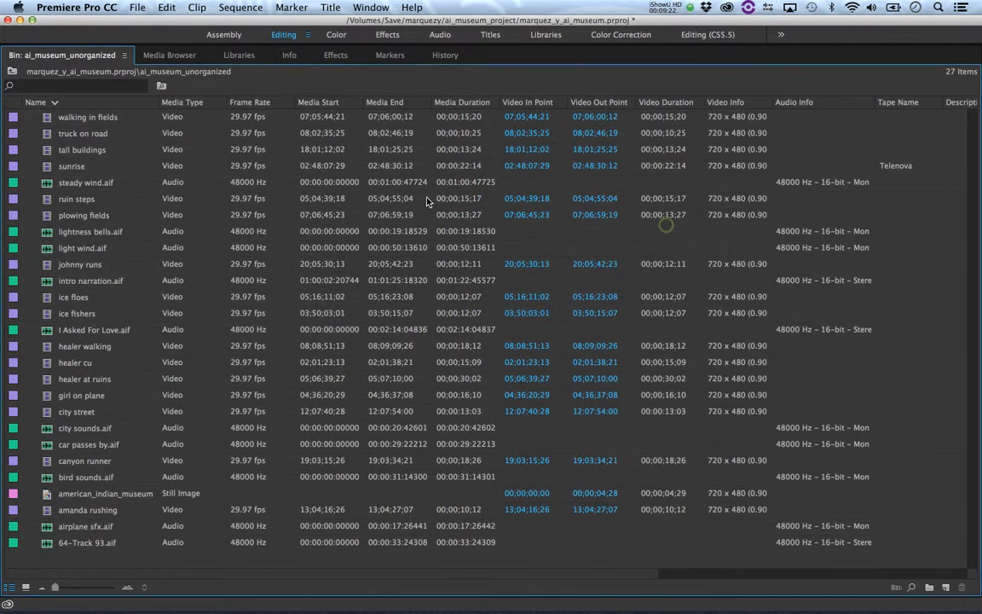
{"action": "left_click", "coordinate": [212, 104]}
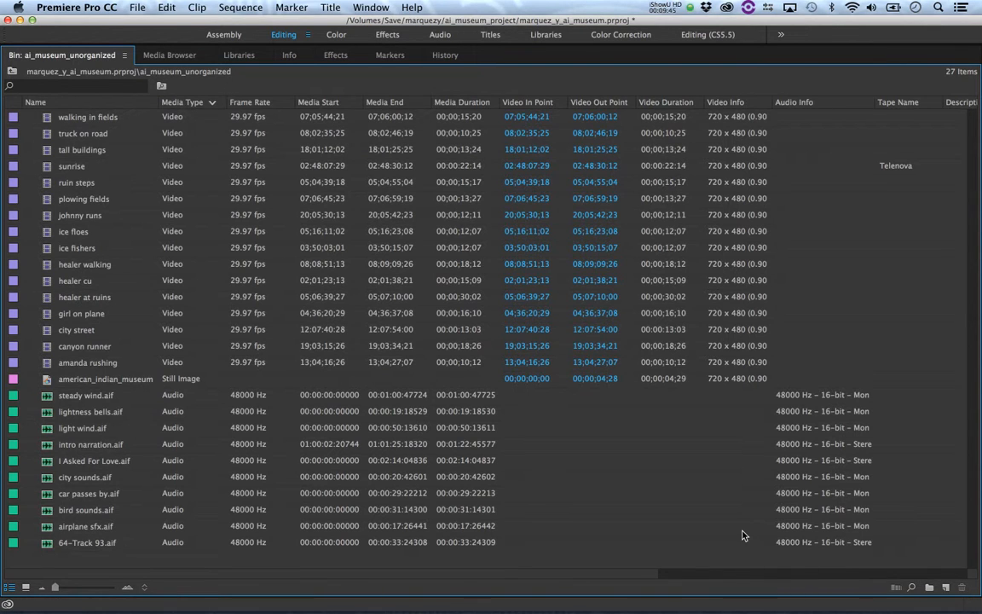
Create a bin named audio inside the ai_museum_unorganized bin
{"action": "key", "text": "super+b"}
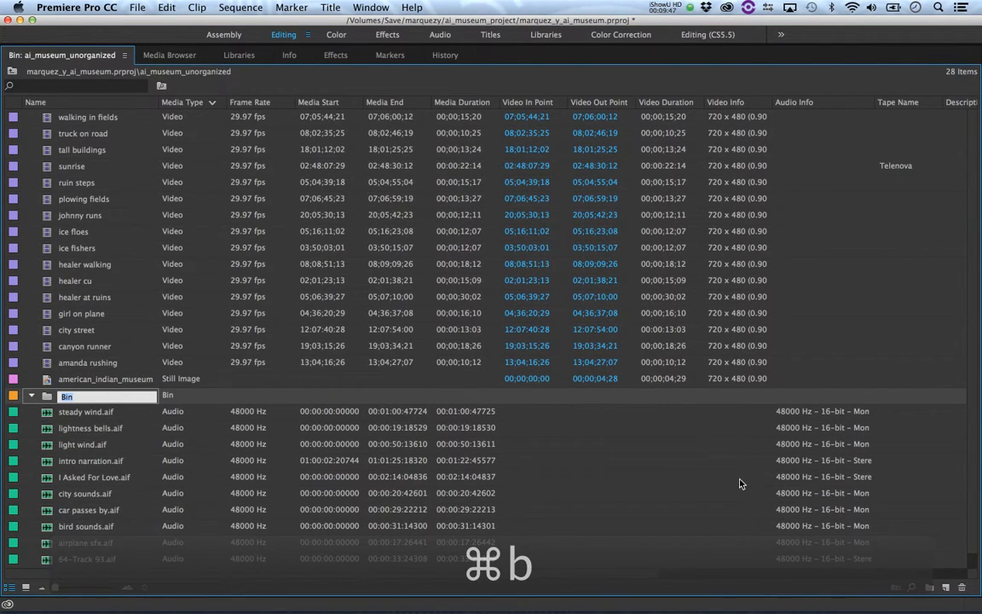
{"action": "type", "text": "au"}
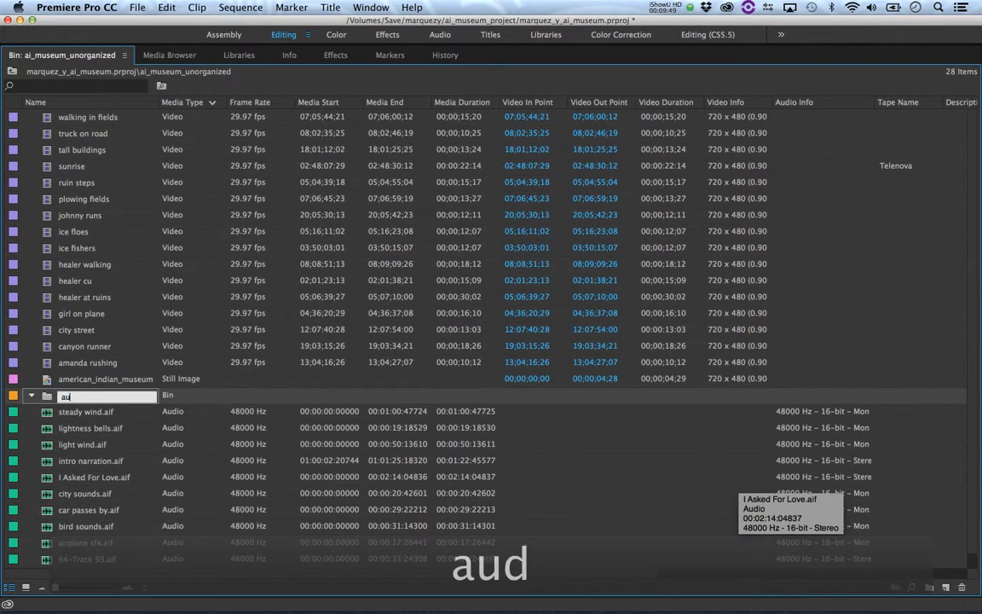
{"action": "type", "text": "dio"}
{"action": "key", "text": "Tab"}
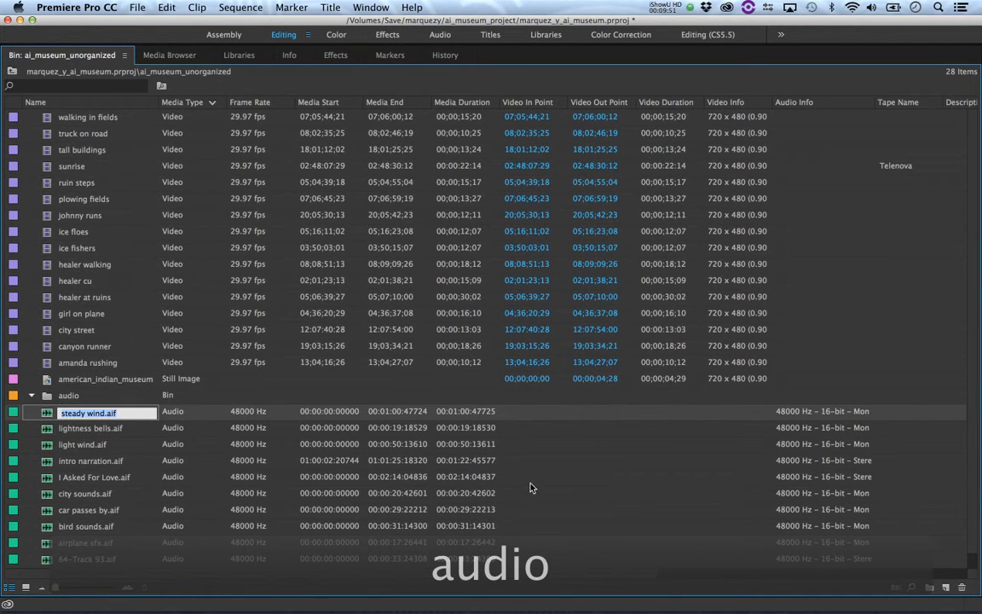
Move intro narration.aif, I Asked For Love.aif and 64-Track 93.aif into the audio bin and collapse it
{"action": "left_click", "coordinate": [46, 560]}
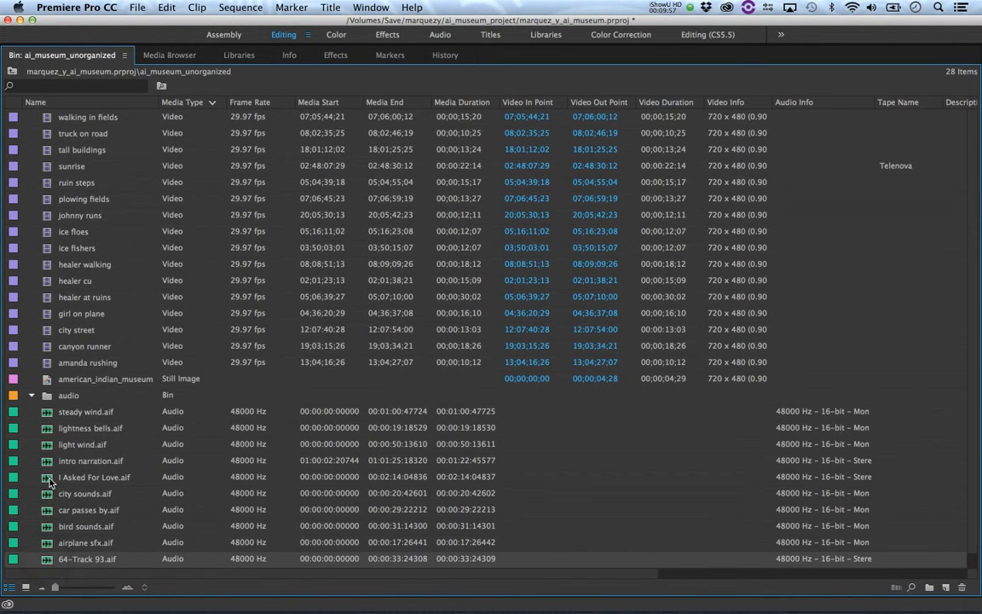
{"action": "left_click", "coordinate": [47, 462], "text": "super"}
{"action": "left_click", "coordinate": [47, 477], "text": "super"}
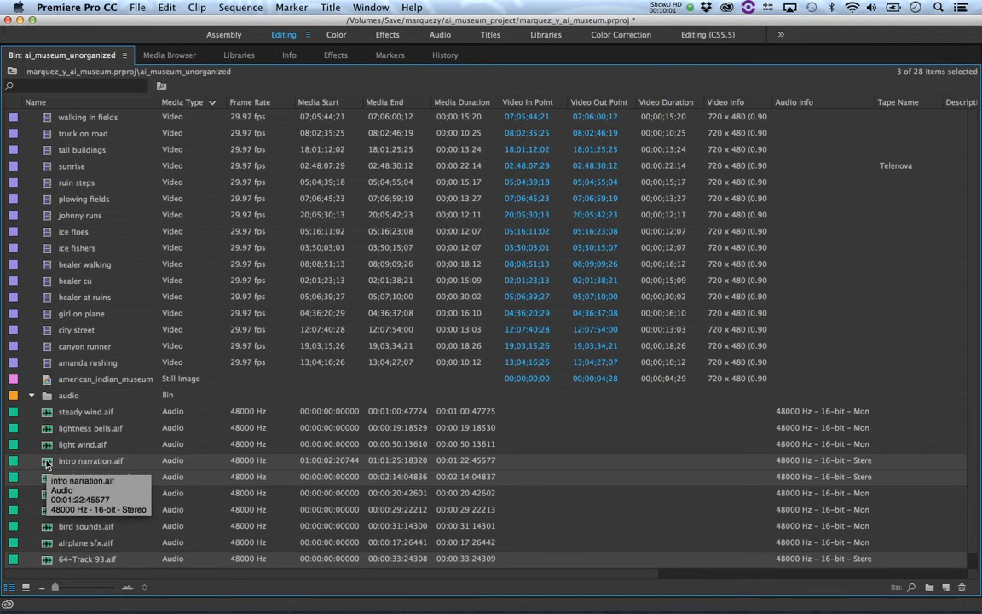
{"action": "left_click_drag", "start_coordinate": [47, 460], "coordinate": [45, 359]}
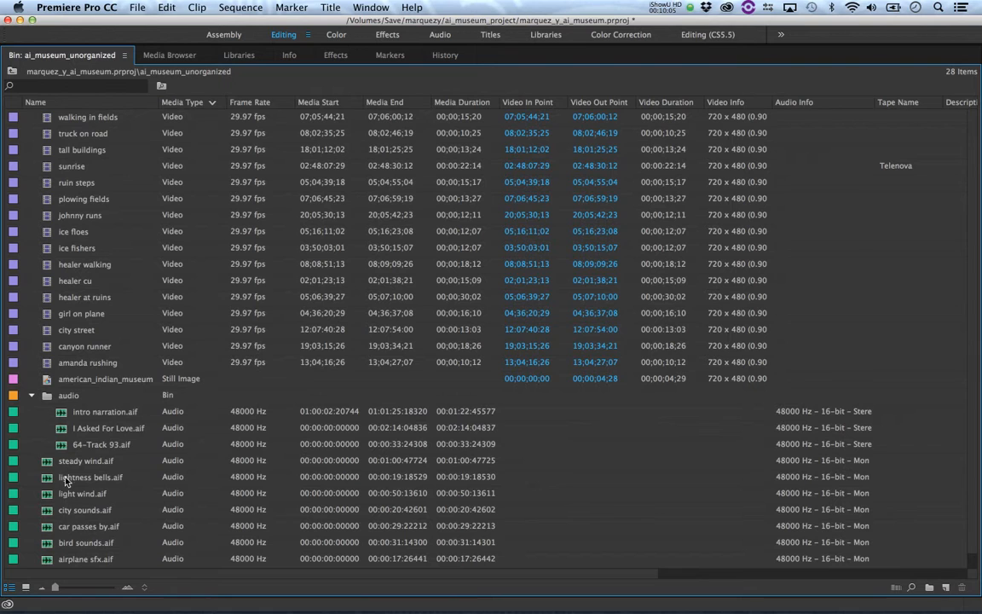
{"action": "left_click", "coordinate": [32, 394]}
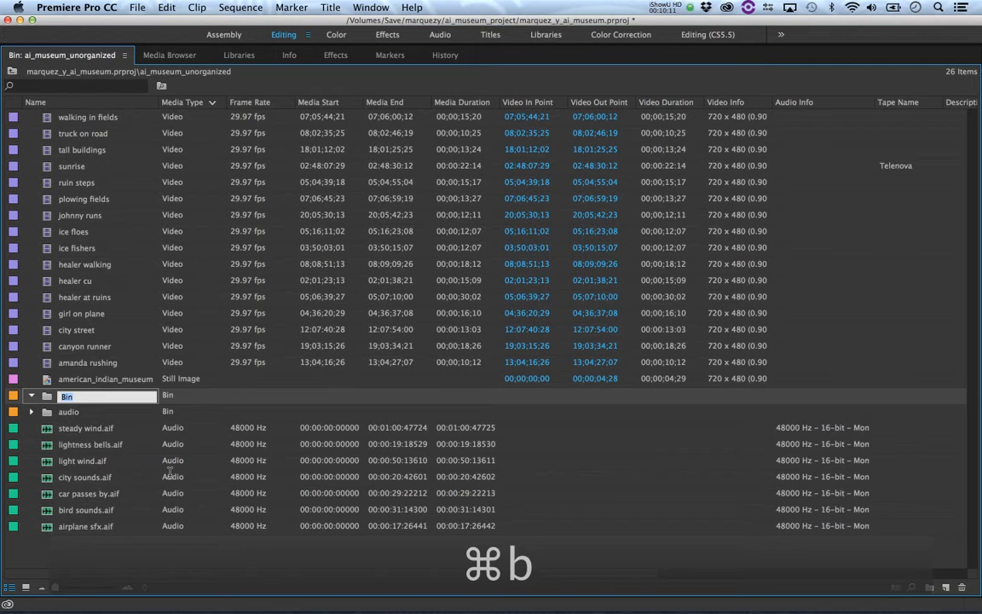
Create a bin named sound_effects inside the ai_museum_unorganized bin
{"action": "type", "text": "sound"}
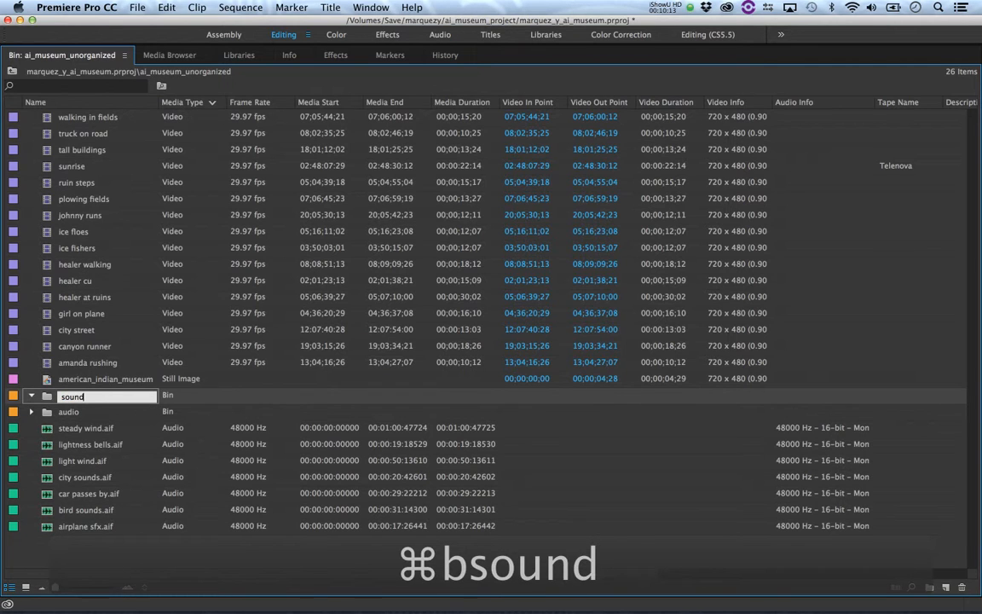
{"action": "type", "text": "_effects"}
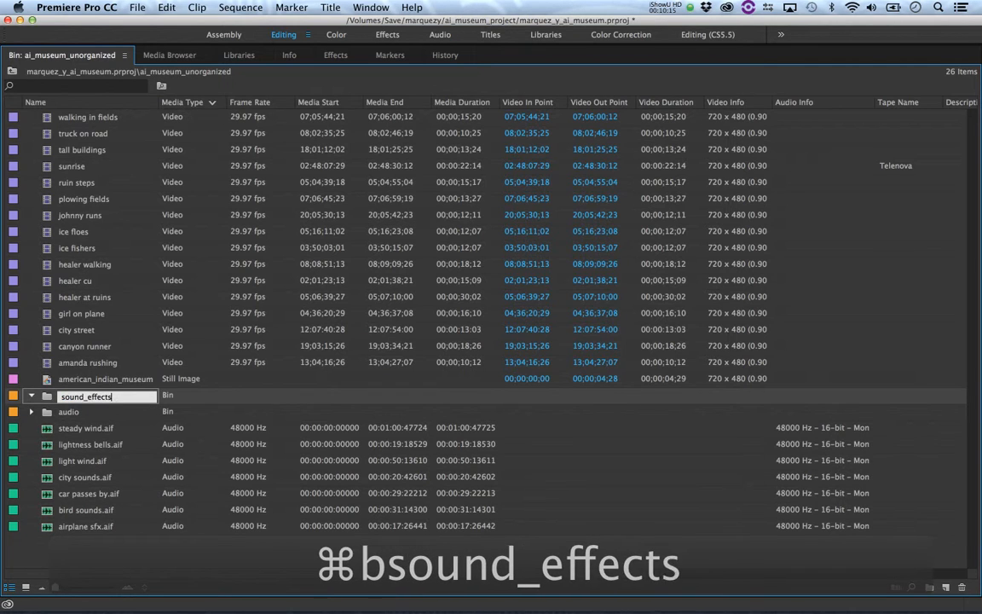
{"action": "key", "text": "Tab"}
Move the loose audio clips from steady wind.aif through airplane sfx.aif into the sound_effects bin and collapse it
{"action": "left_click", "coordinate": [45, 428]}
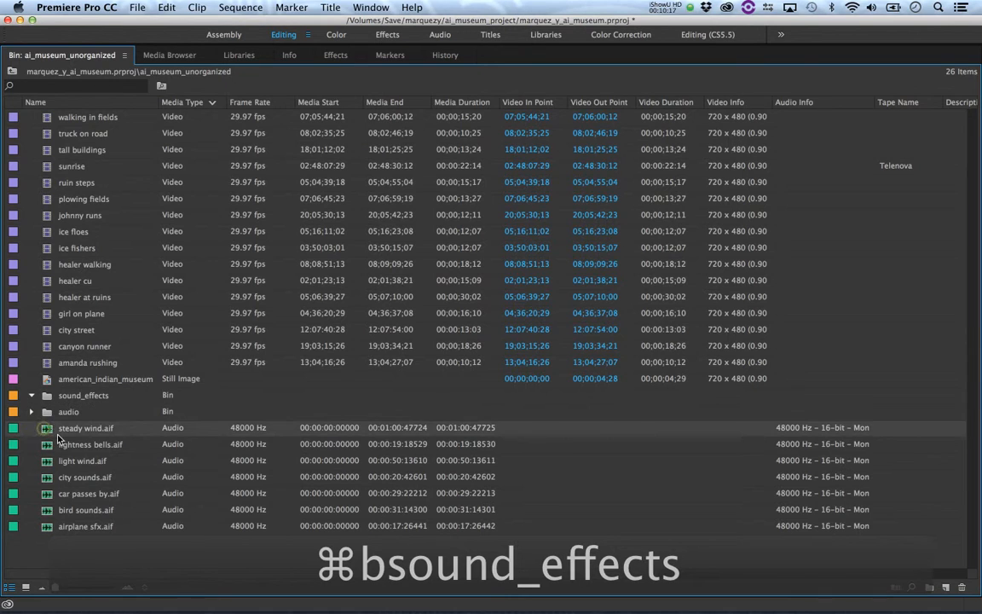
{"action": "left_click", "coordinate": [46, 526], "text": "shift"}
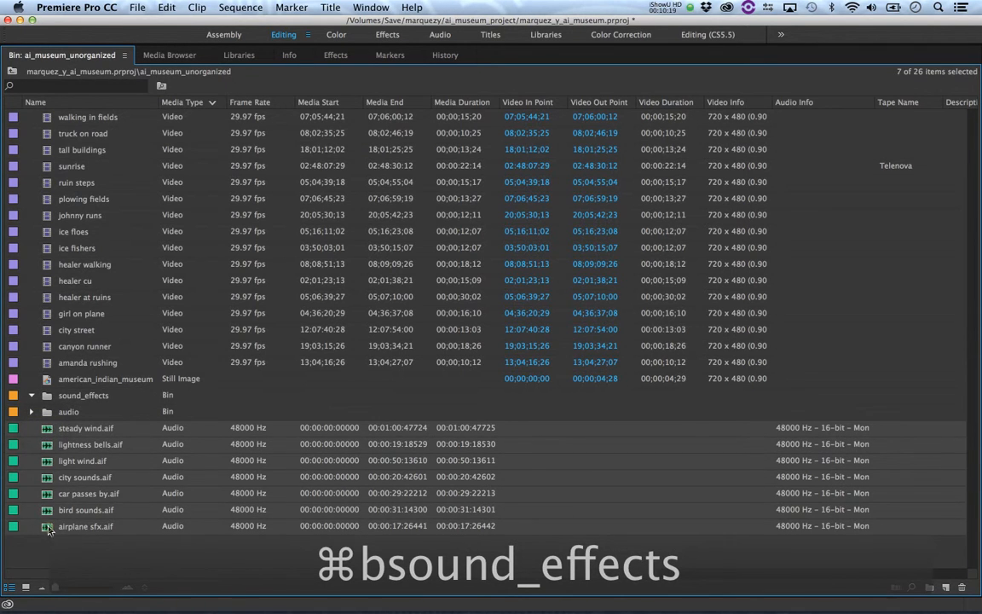
{"action": "left_click_drag", "start_coordinate": [46, 434], "coordinate": [48, 395]}
{"action": "left_click", "coordinate": [32, 396]}
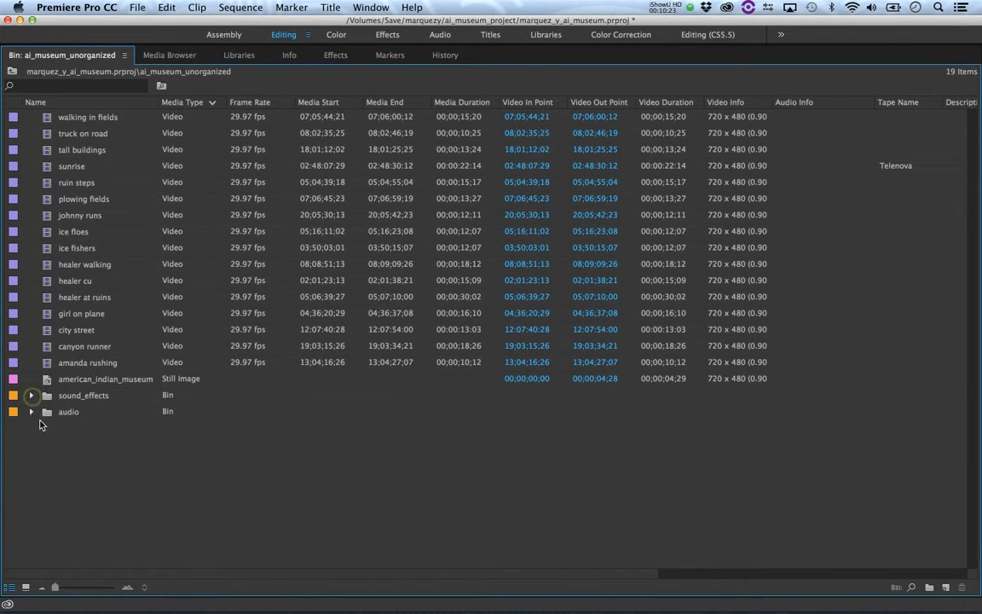
Create a bin named stills, move the american_indian_museum still image into it and collapse the bin
{"action": "key", "text": "super+b"}
{"action": "type", "text": "stills"}
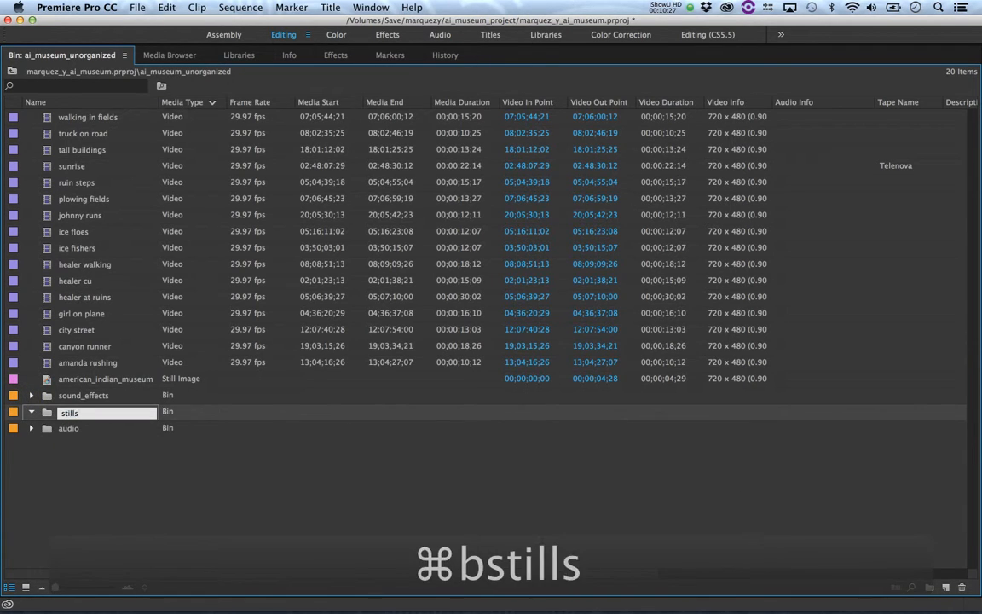
{"action": "key", "text": "Tab"}
{"action": "left_click_drag", "start_coordinate": [47, 379], "coordinate": [47, 415]}
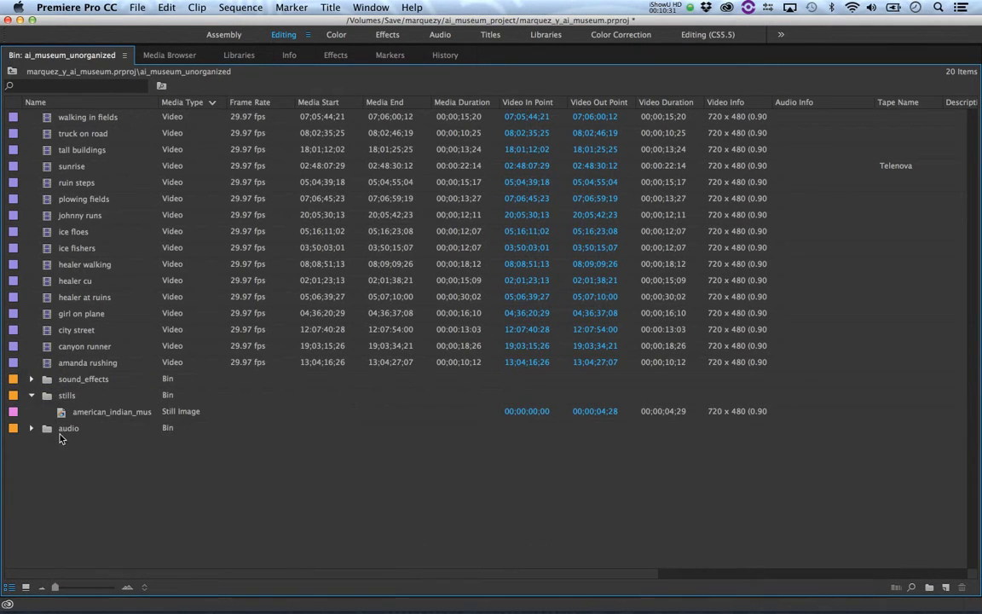
{"action": "left_click", "coordinate": [30, 394]}
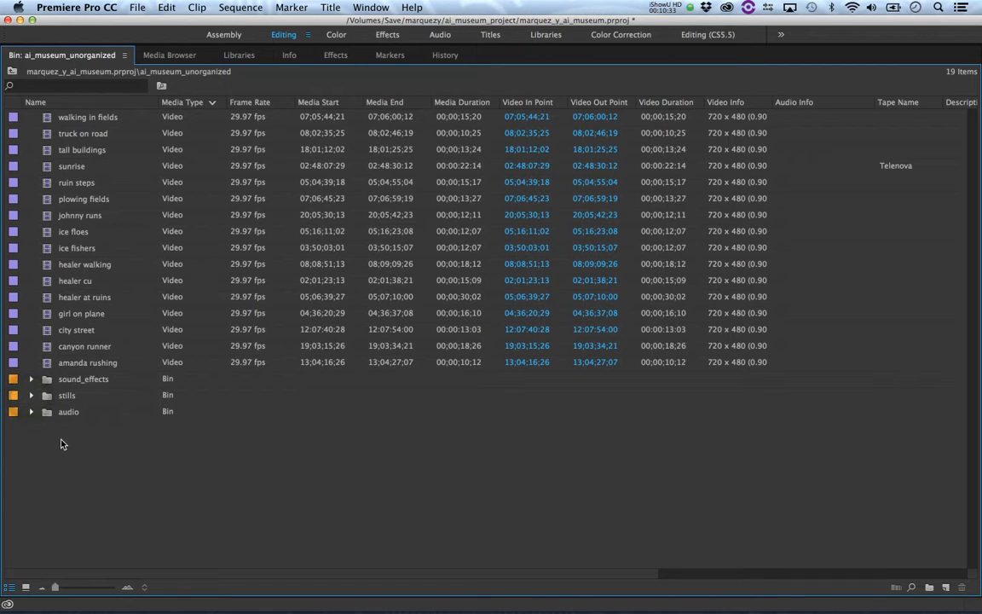
Create a bin named video inside the ai_museum_unorganized bin
{"action": "key", "text": "super+b"}
{"action": "type", "text": "video"}
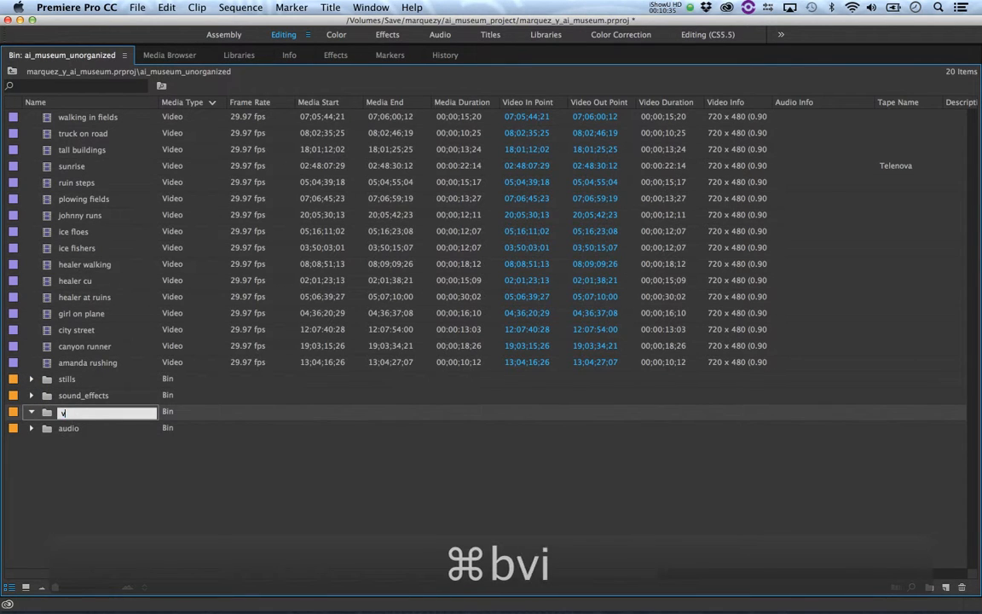
{"action": "left_click", "coordinate": [62, 460]}
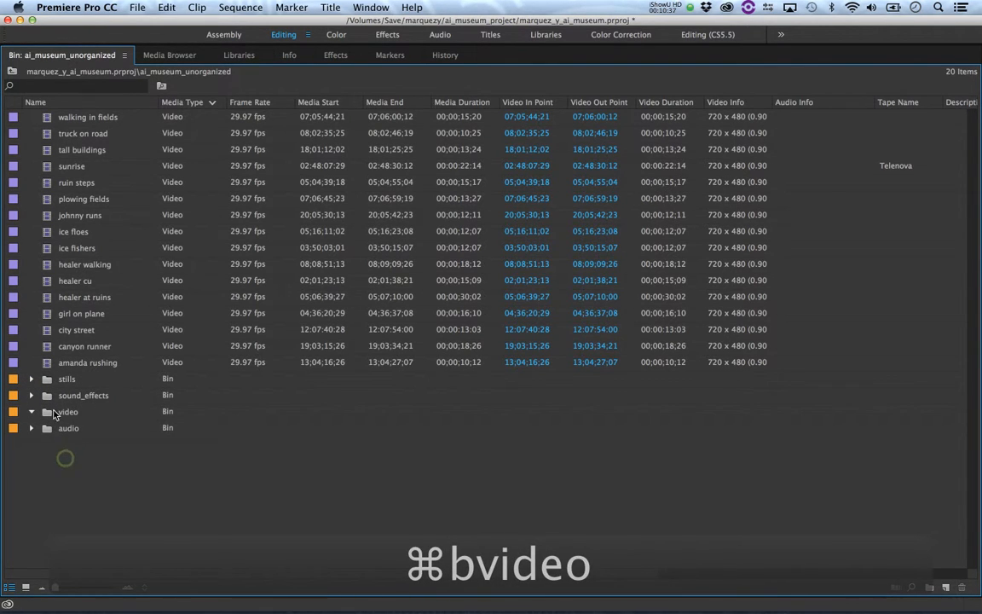
Move all video clips from walking in fields through amanda rushing into the video bin and collapse it
{"action": "left_click", "coordinate": [51, 121]}
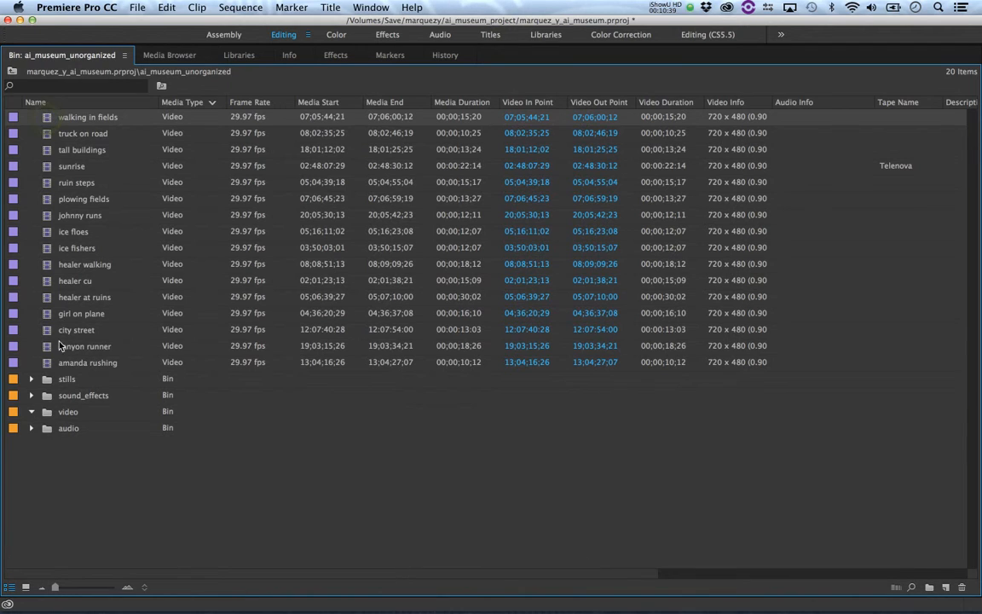
{"action": "left_click", "coordinate": [48, 364], "text": "shift"}
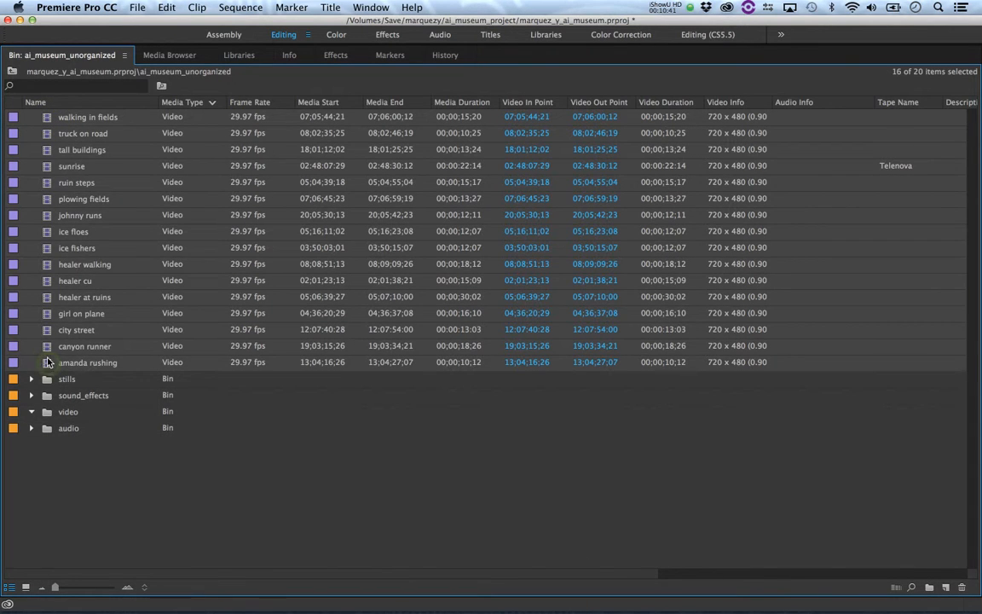
{"action": "left_click_drag", "start_coordinate": [48, 365], "coordinate": [47, 411]}
{"action": "left_click", "coordinate": [32, 150]}
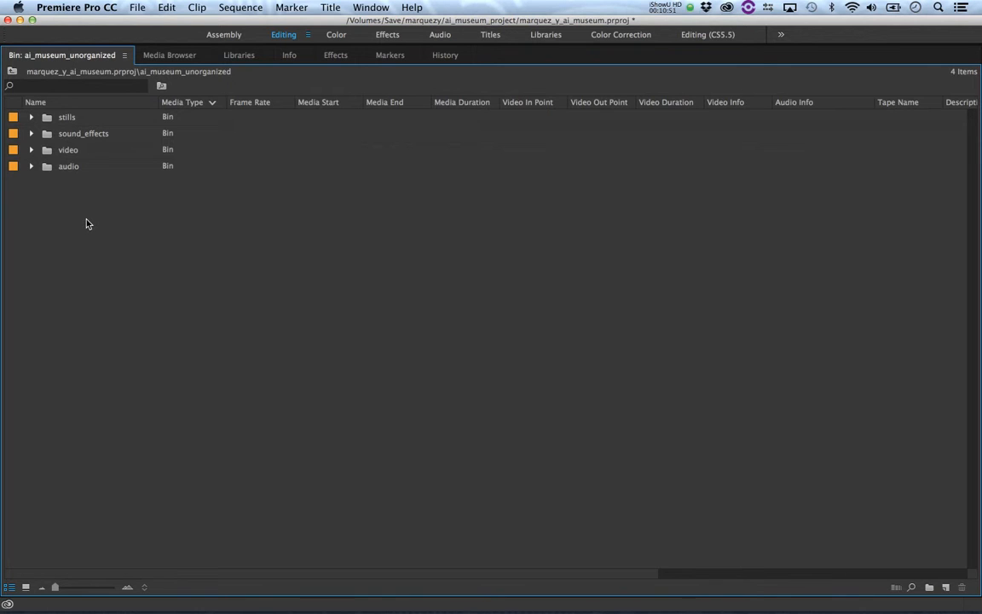
Return to the project's root level, restore the panel to its normal size and collapse the ai_museum_unorganized bin
{"action": "left_click", "coordinate": [12, 72]}
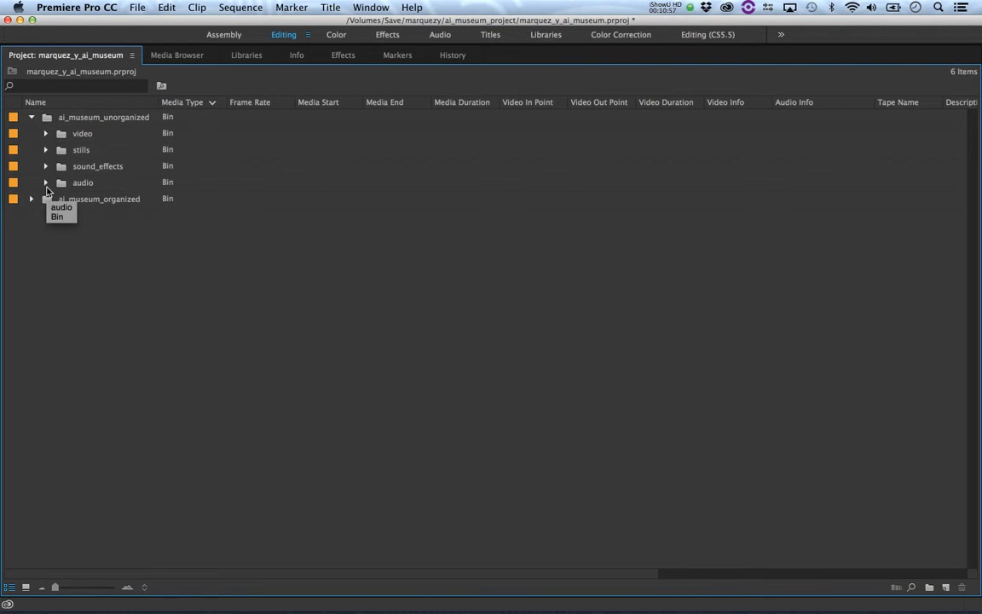
{"action": "key", "text": "grave"}
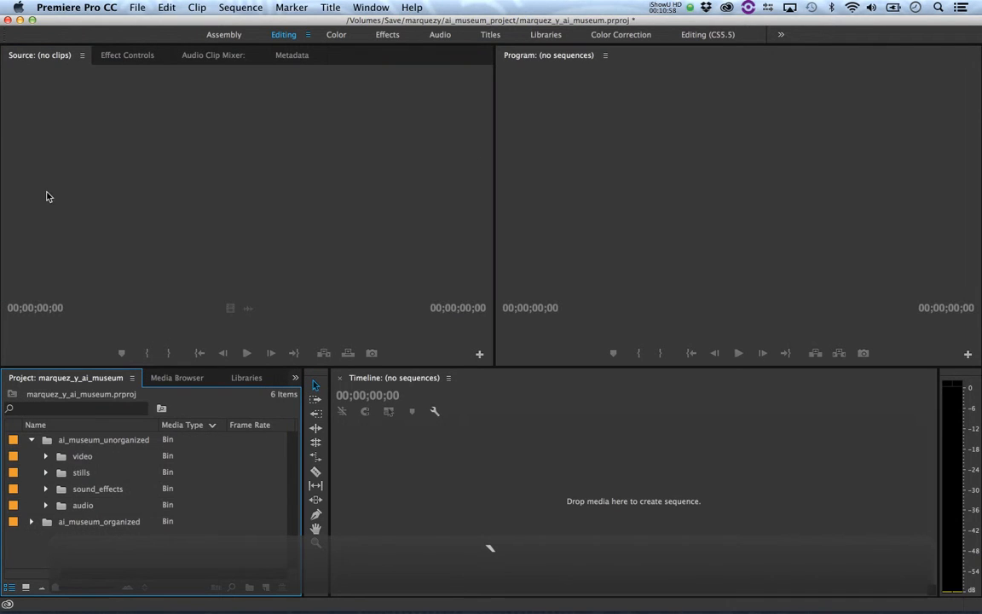
{"action": "left_click", "coordinate": [31, 440]}
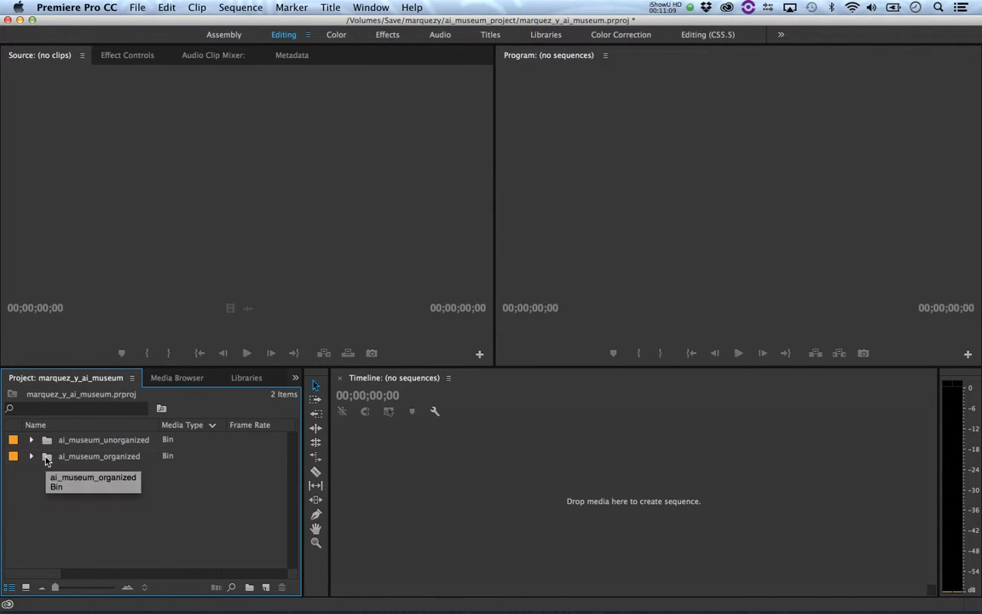
Open the ai_museum_organized bin, maximize its panel and review the clips in its video bin
{"action": "double_click", "coordinate": [47, 460]}
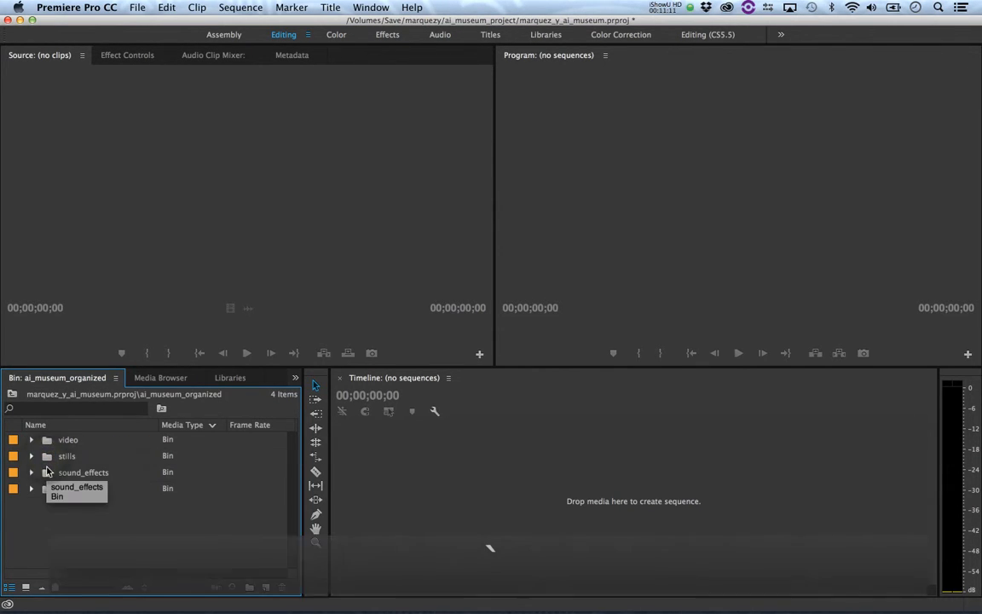
{"action": "key", "text": "grave"}
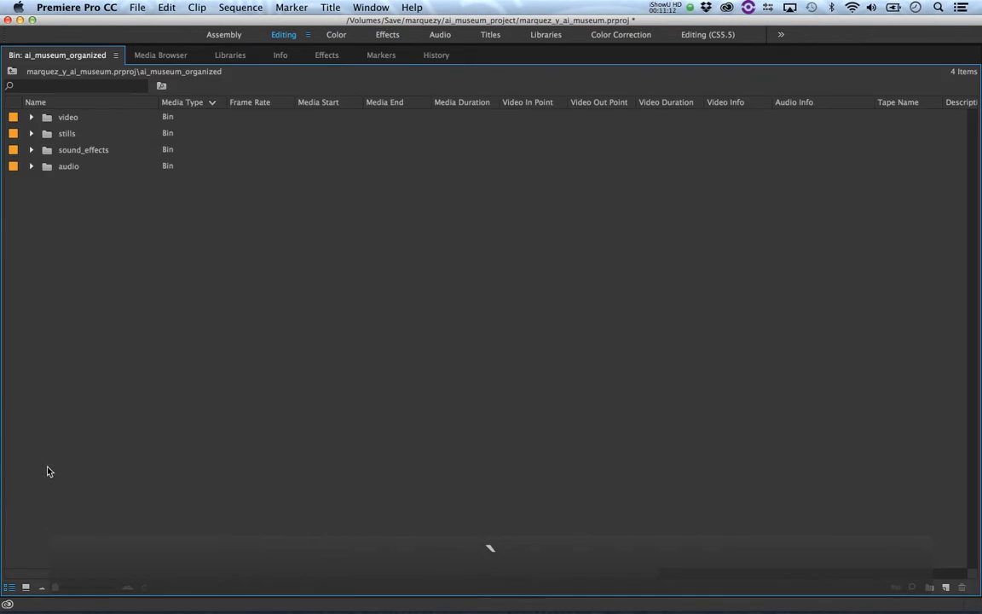
{"action": "left_click", "coordinate": [30, 117]}
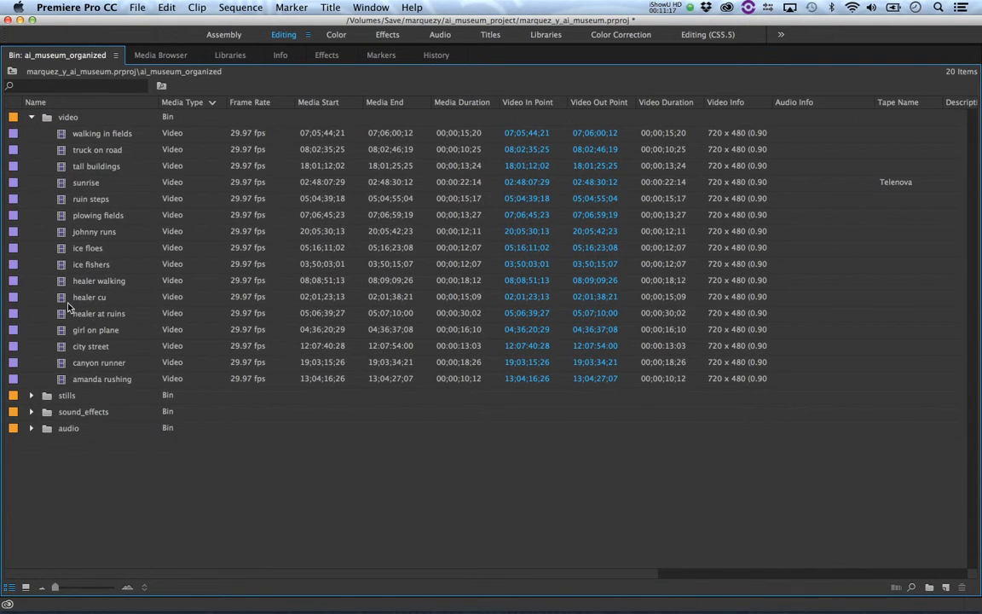
{"action": "left_click", "coordinate": [31, 116]}
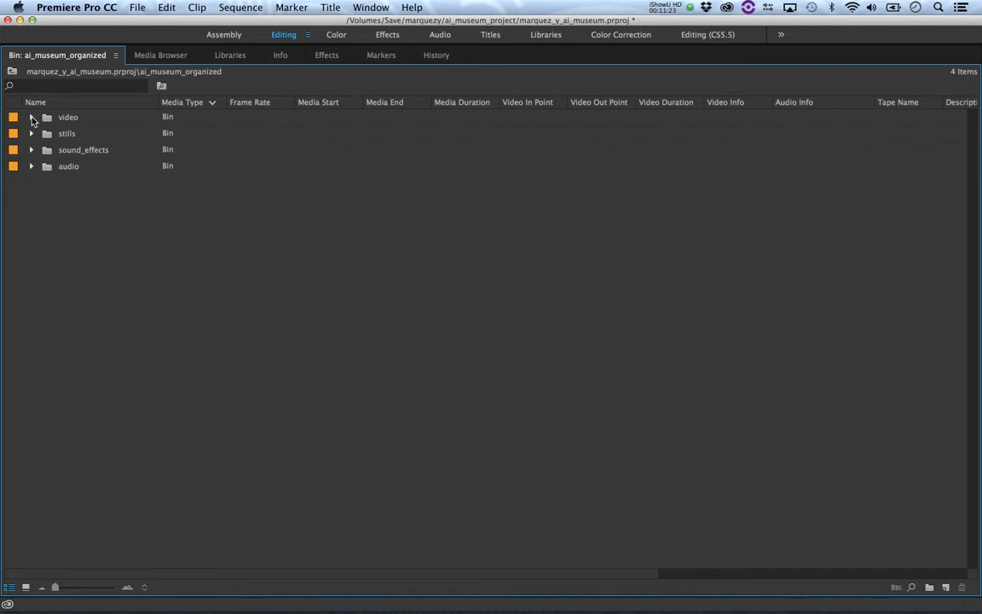
Switch to Finder and enlarge the window and its columns to examine the ai_museum_project folder structure beside the bins
{"action": "key", "text": "super+Tab"}
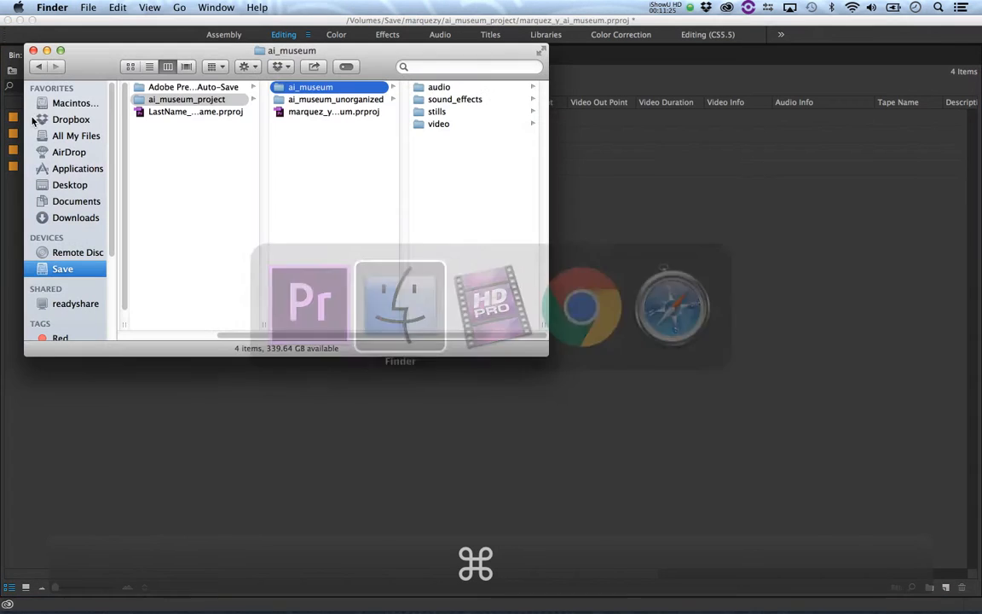
{"action": "left_click_drag", "start_coordinate": [544, 351], "coordinate": [850, 572]}
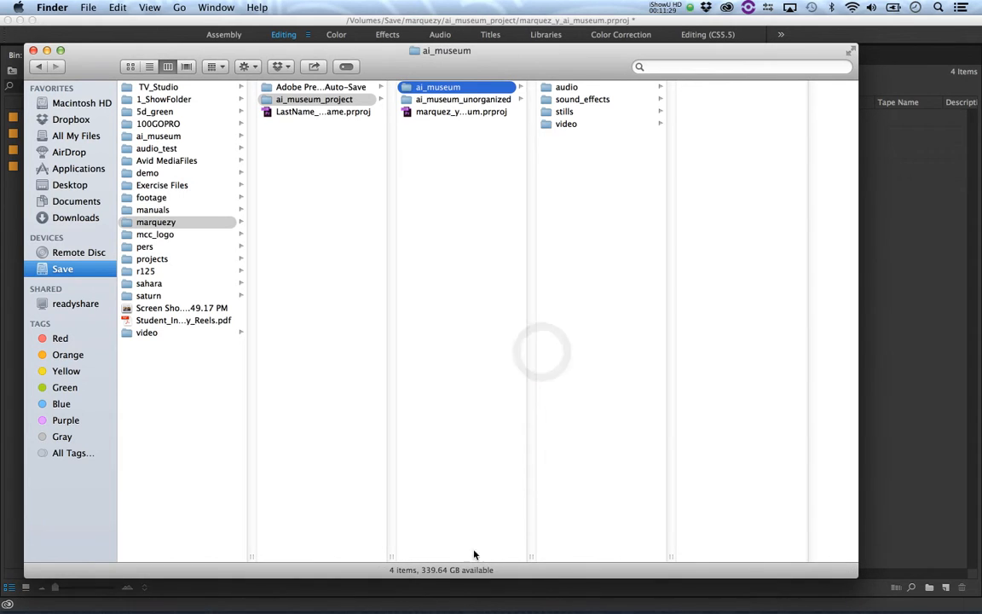
{"action": "left_click_drag", "start_coordinate": [528, 555], "coordinate": [630, 555]}
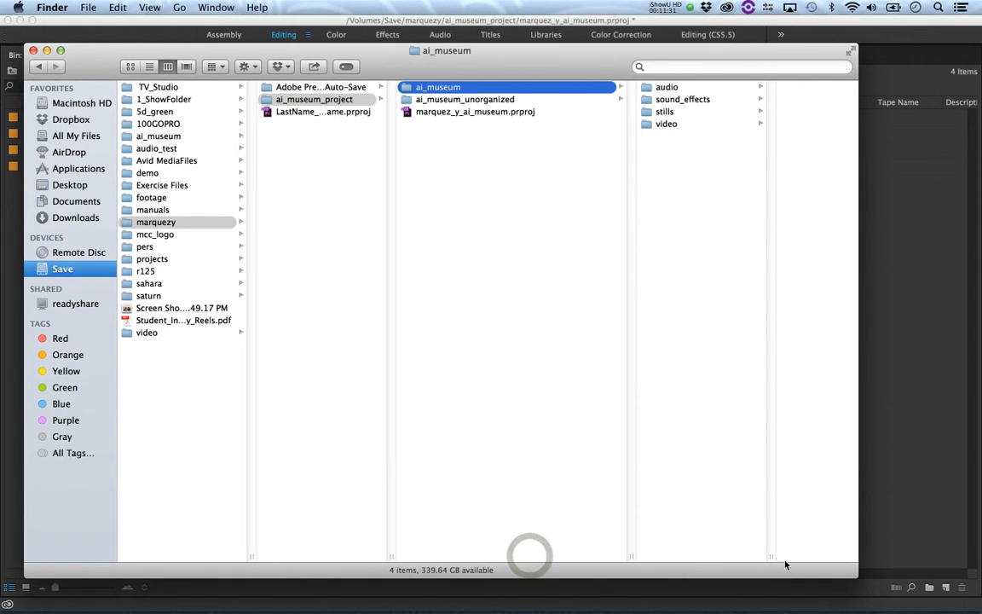
{"action": "mouse_move", "coordinate": [770, 555]}
{"action": "left_mouse_down"}
{"action": "mouse_move", "coordinate": [824, 557]}
{"action": "mouse_move", "coordinate": [766, 558]}
{"action": "left_mouse_up"}
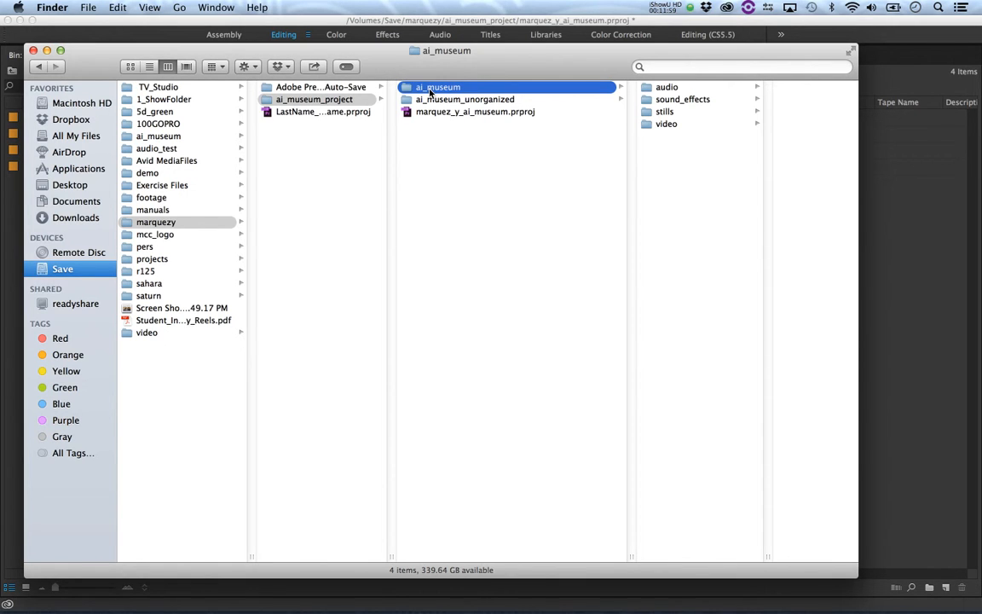
{"action": "left_click_drag", "start_coordinate": [93, 61], "coordinate": [144, 64]}
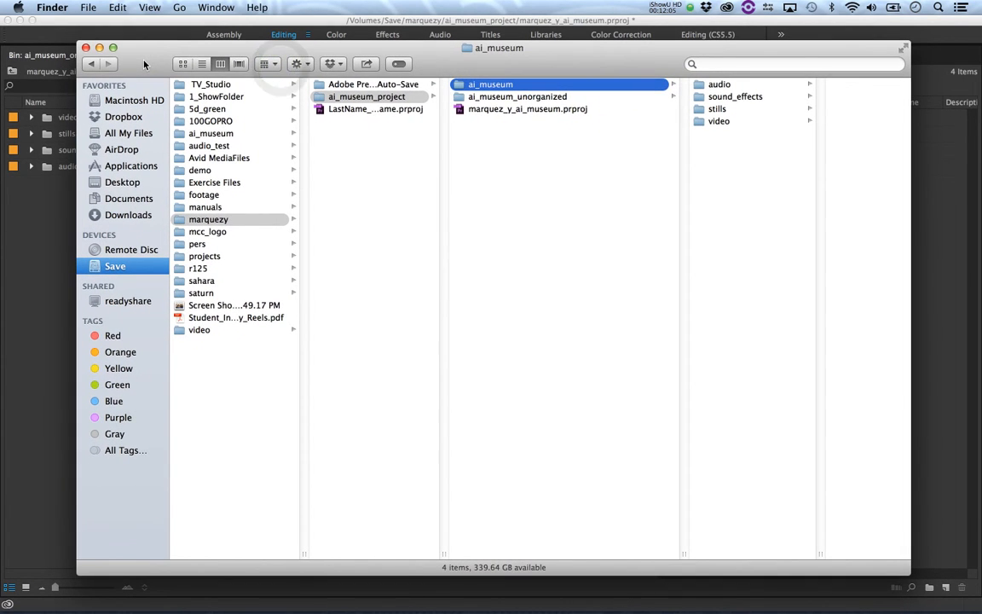